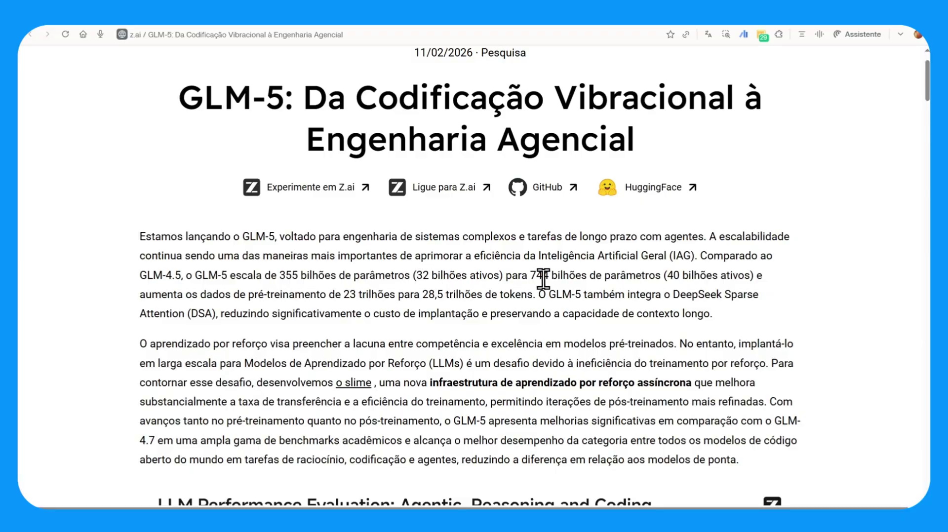
- Highlight "DeepSeek Sparse Attention (DSA)" in the GLM-5 article's introduction and examine the LLM performance benchmark charts, enlarging Humanity's Last Exam
left_click_drag(528, 278, 547, 280)
left_click_drag(672, 294, 206, 328)
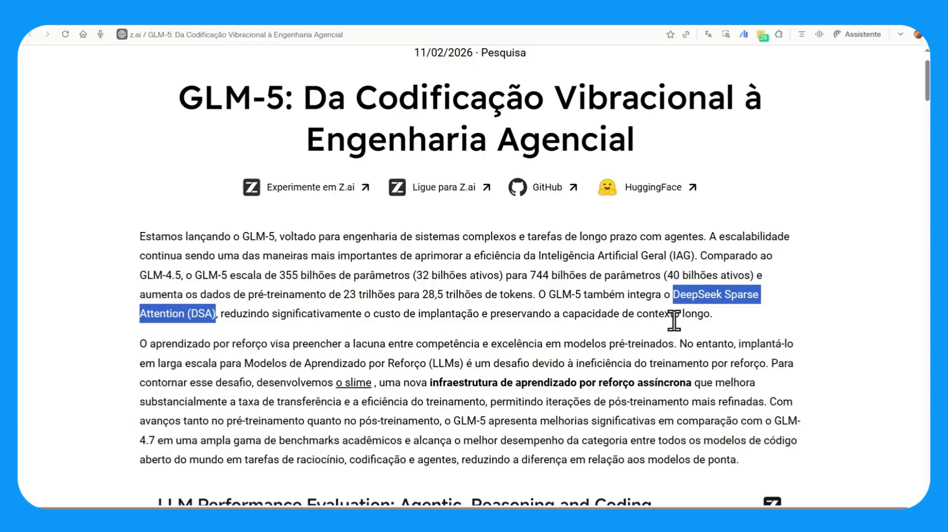
scroll(296, 320, "down", 8)
scroll(315, 268, "up", 1)
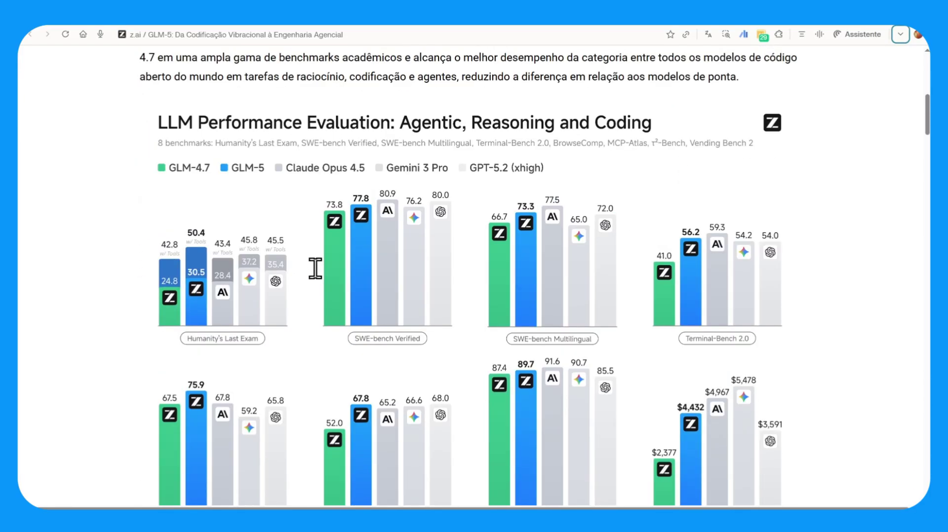
scroll(243, 269, "down", 1)
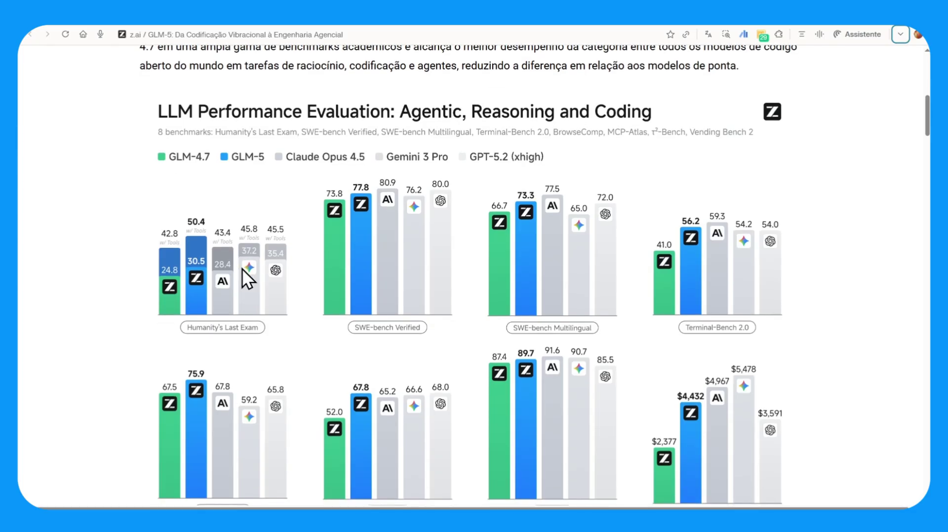
scroll(246, 279, "up", 4)
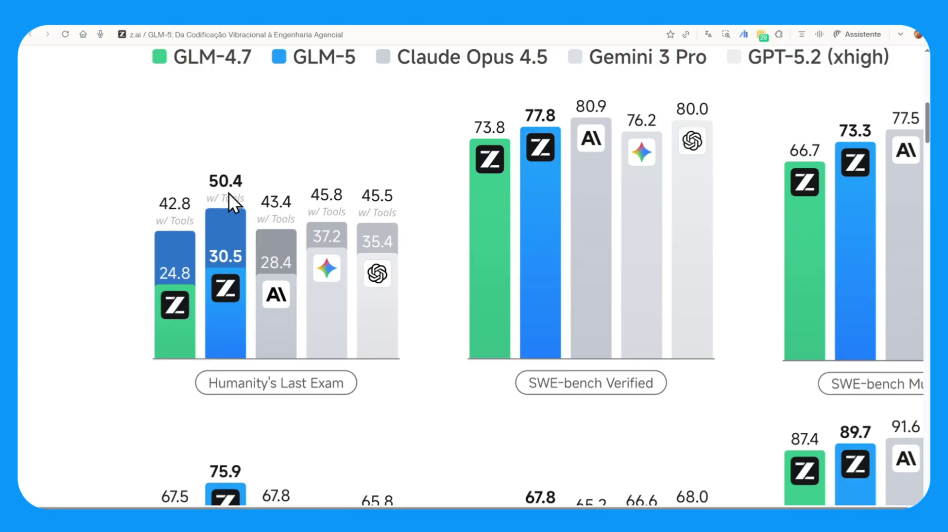
key("ctrl+minus")
- Examine the Westbrook High School sponsorship proposal example, comparing its task prompt with the Word document generated by GLM-5
scroll(229, 224, "down", 3)
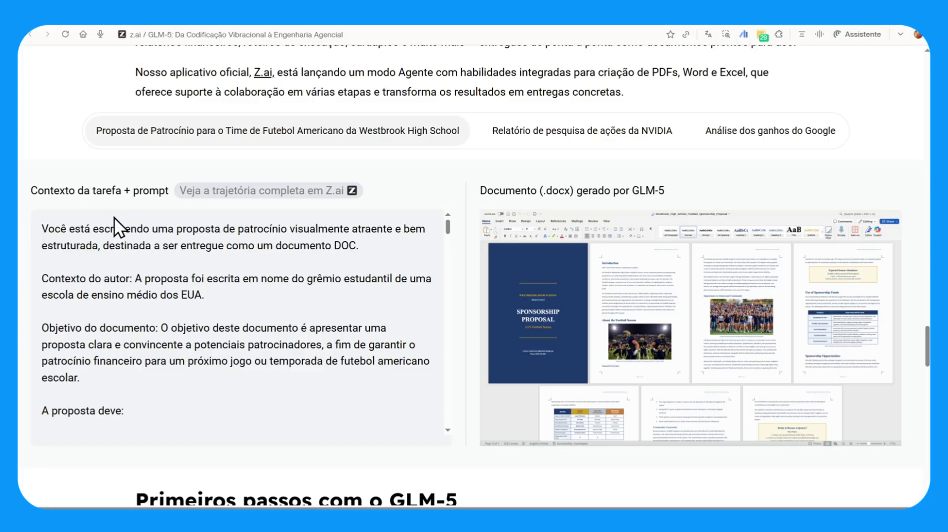
scroll(212, 259, "up", 1)
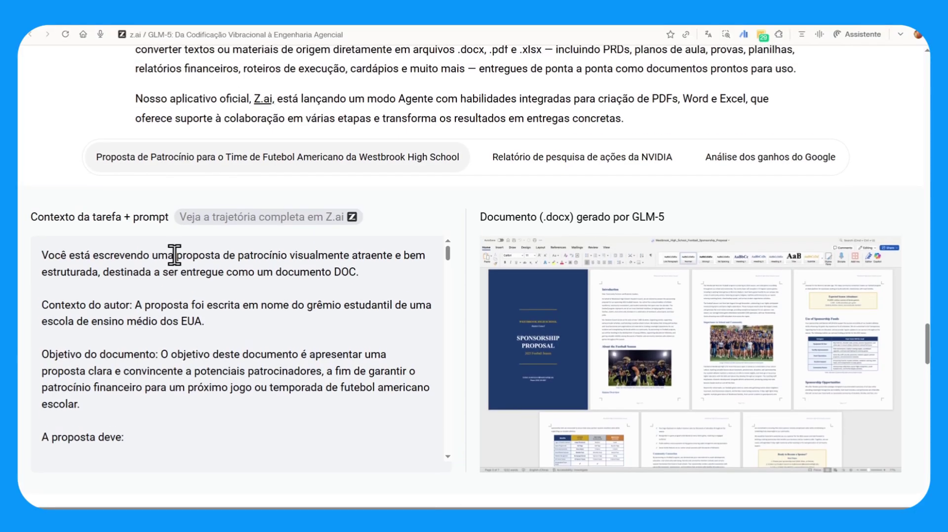
scroll(232, 316, "down", 1)
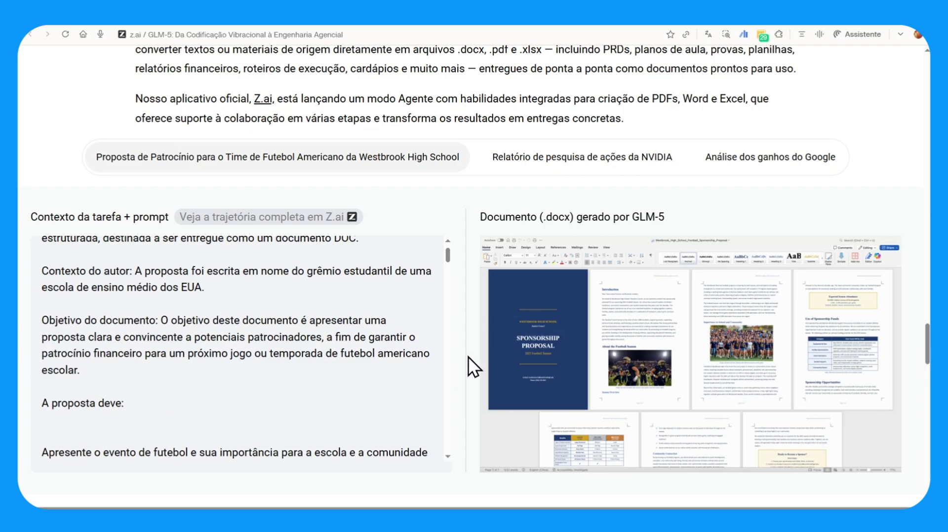
scroll(617, 342, "down", 2)
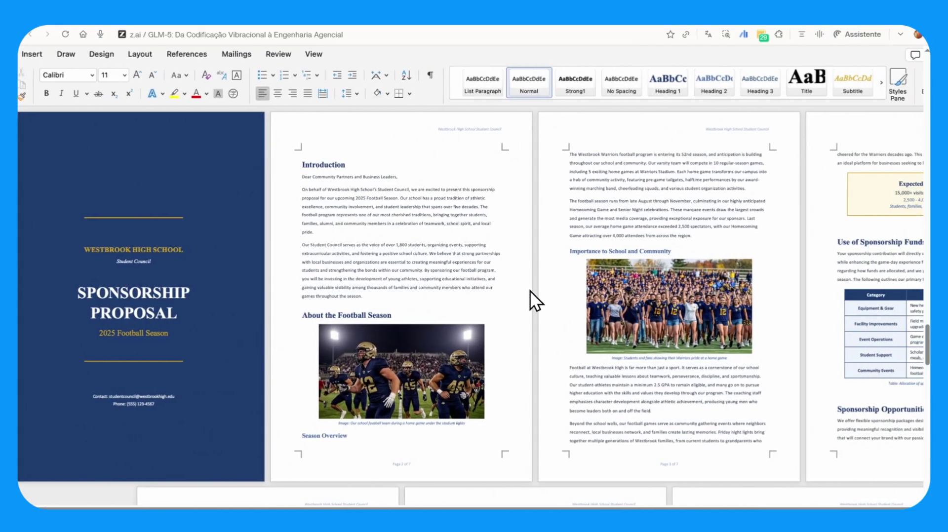
scroll(436, 283, "down", 5)
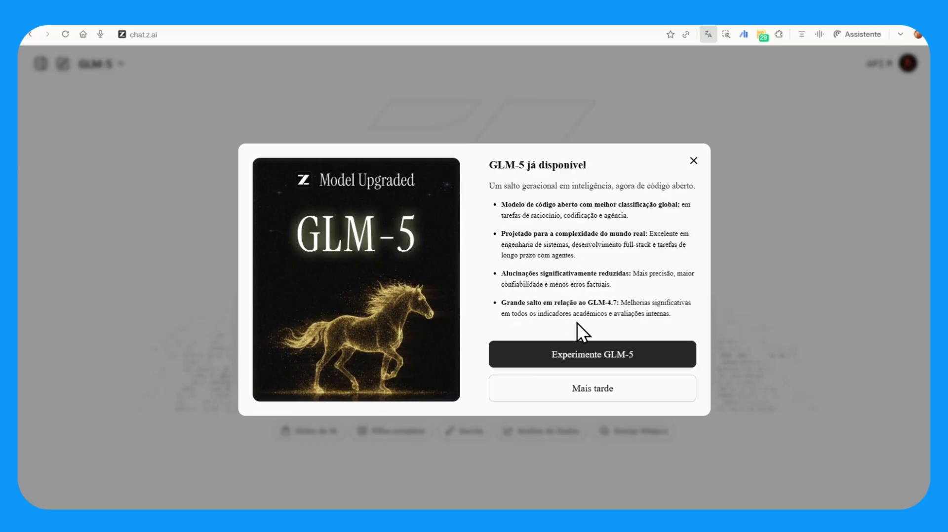
- Dismiss the GLM-5 announcement in the Z.ai chat and open the first version of Inteligência_Artificial_2026.pdf in the workspace
left_click(693, 162)
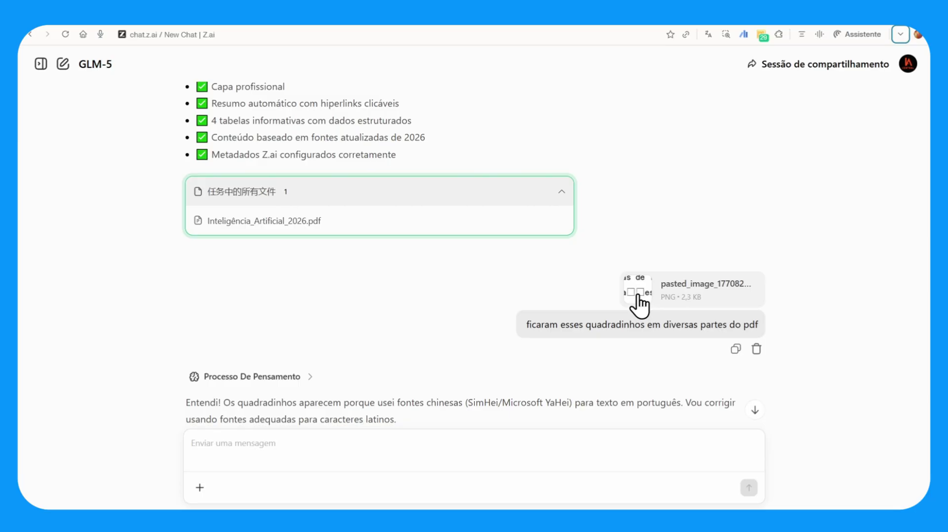
mouse_move(560, 232)
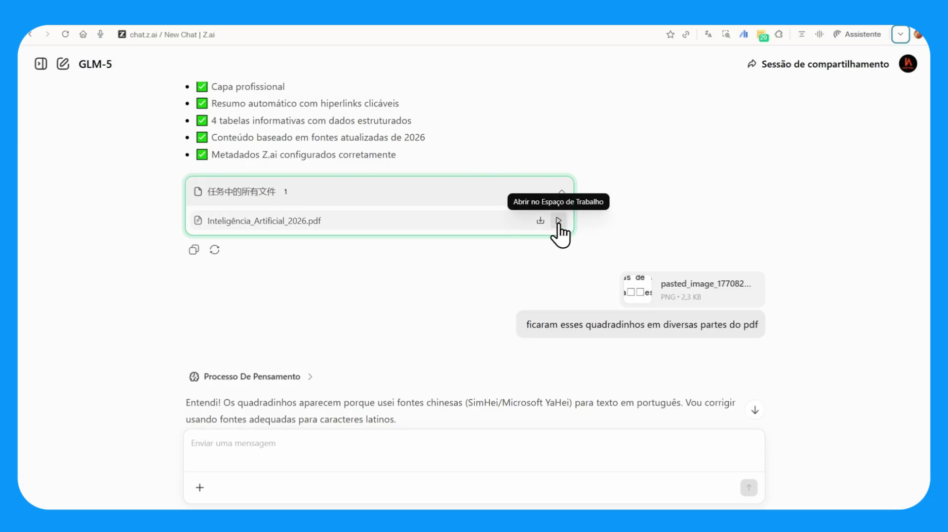
left_click(558, 221)
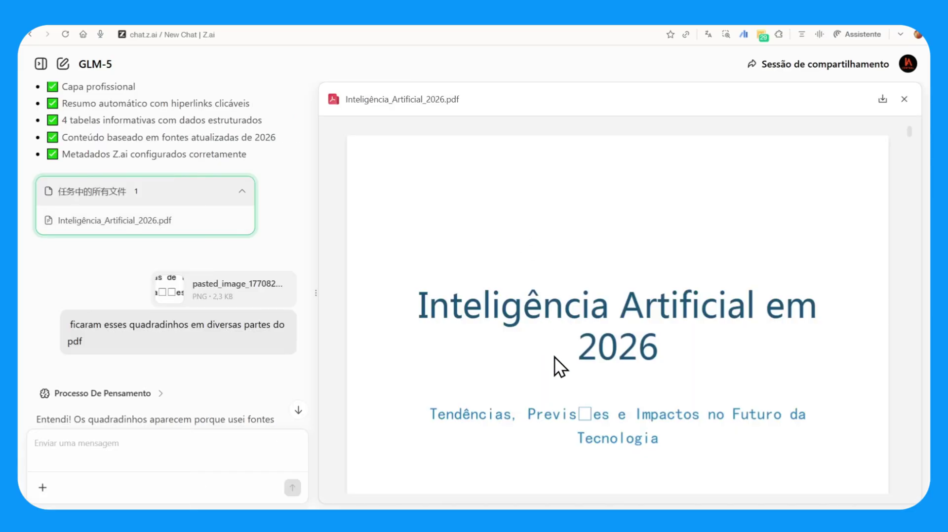
scroll(554, 356, "down", 2)
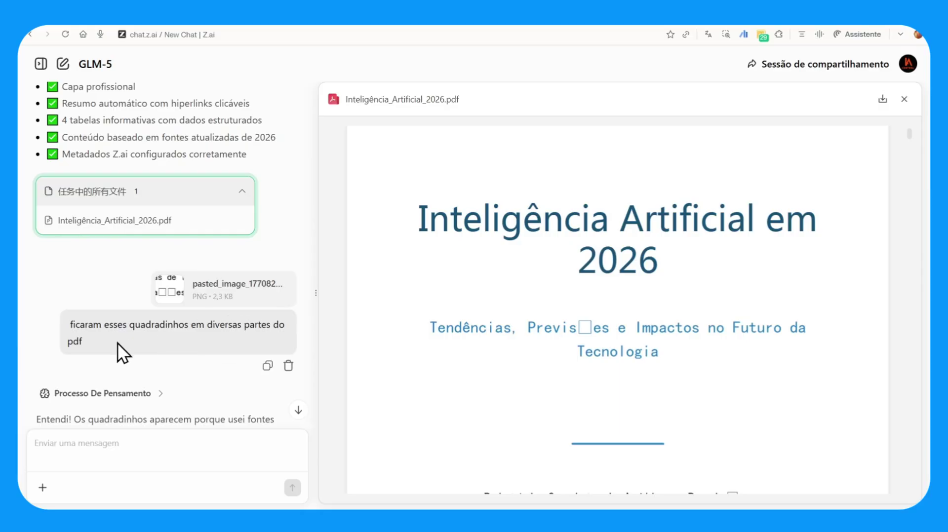
- Open the corrected Inteligência_Artificial_2026.pdf from the reply to the message about the little squares
scroll(96, 345, "down", 3)
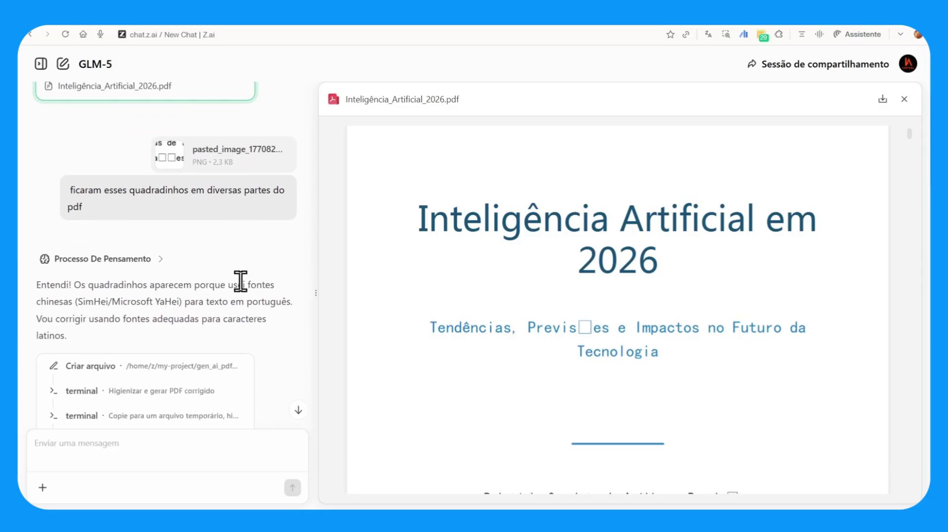
scroll(253, 262, "down", 10)
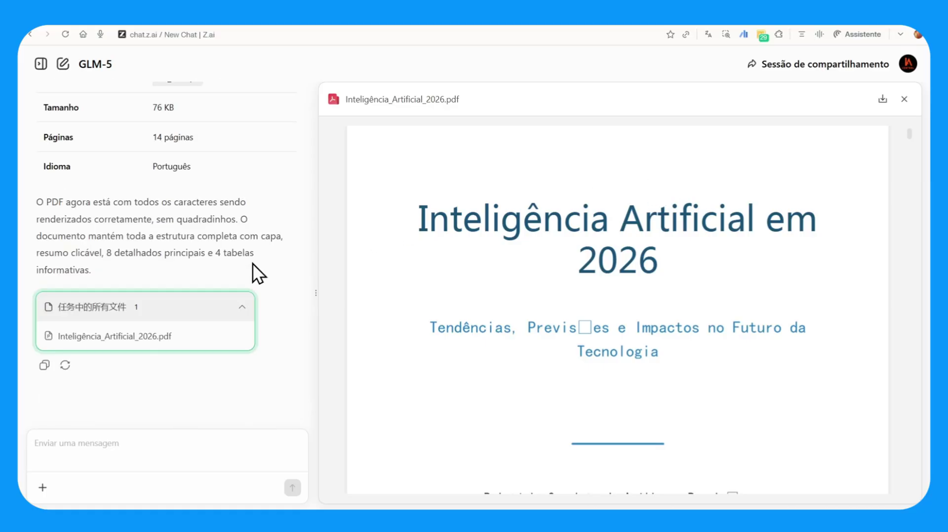
left_click(239, 336)
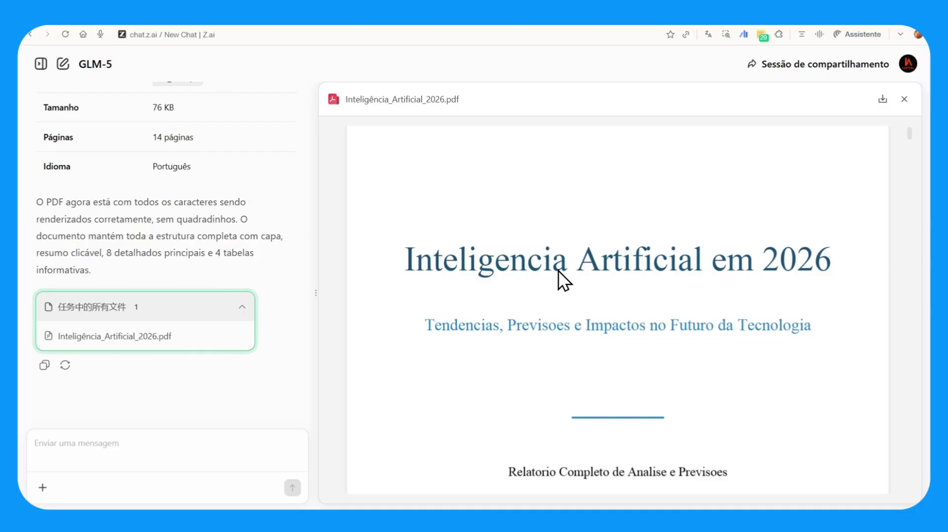
- Check the corrected PDF's table of contents and introduction for character rendering problems
scroll(558, 272, "down", 15)
scroll(564, 333, "down", 20)
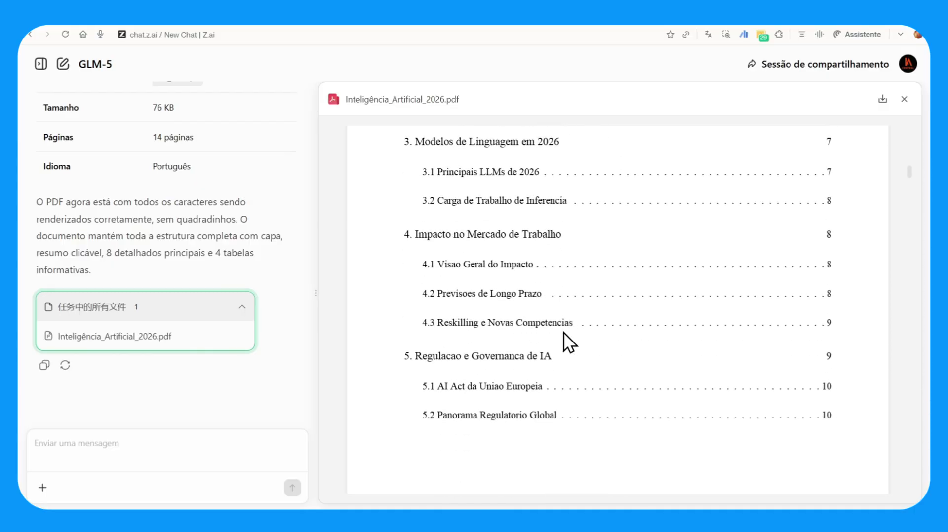
scroll(563, 332, "up", 15)
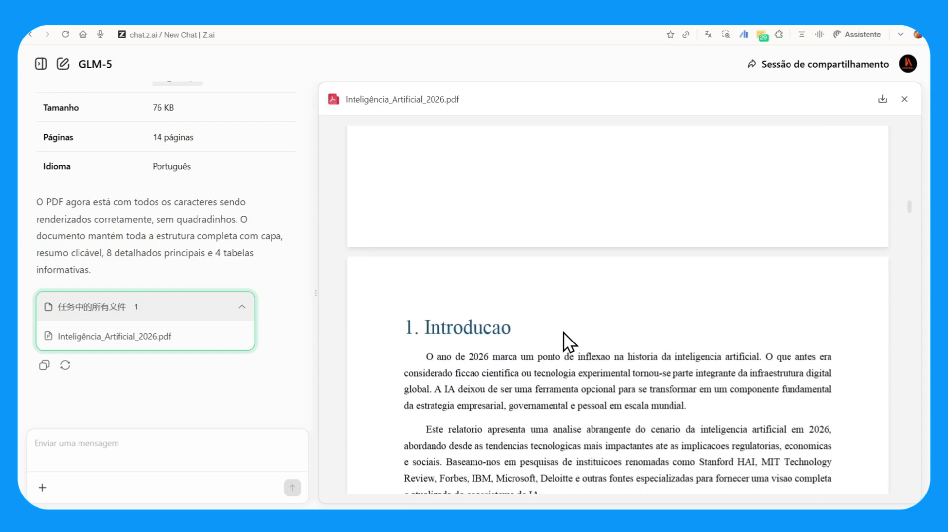
scroll(564, 333, "up", 3)
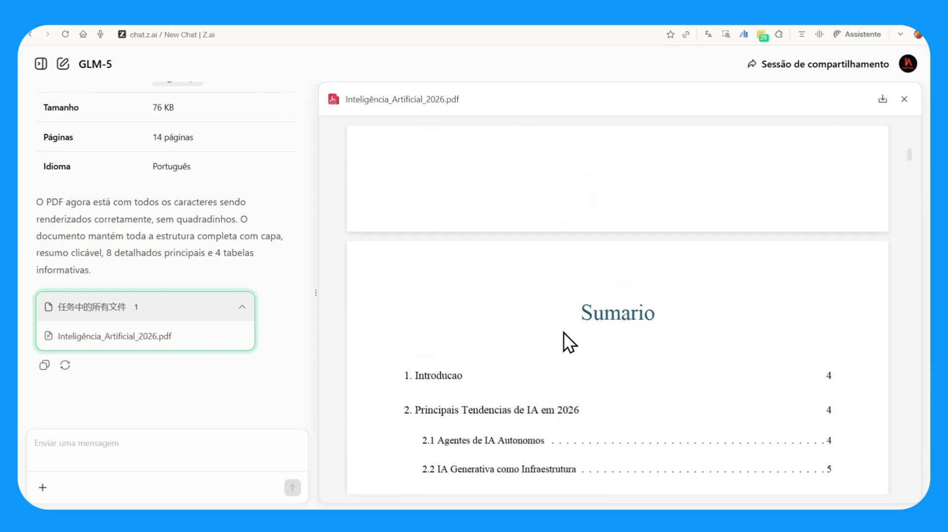
scroll(667, 296, "down", 6)
scroll(532, 369, "down", 12)
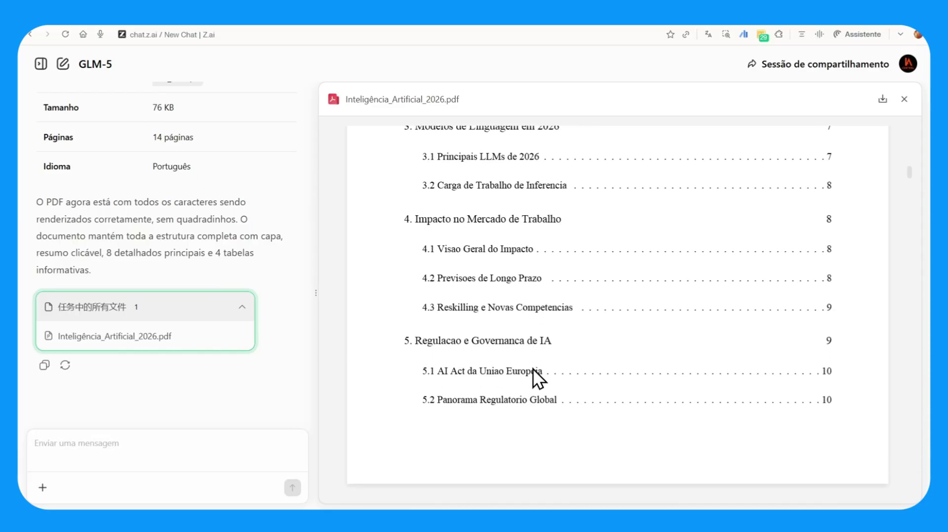
scroll(532, 368, "down", 4)
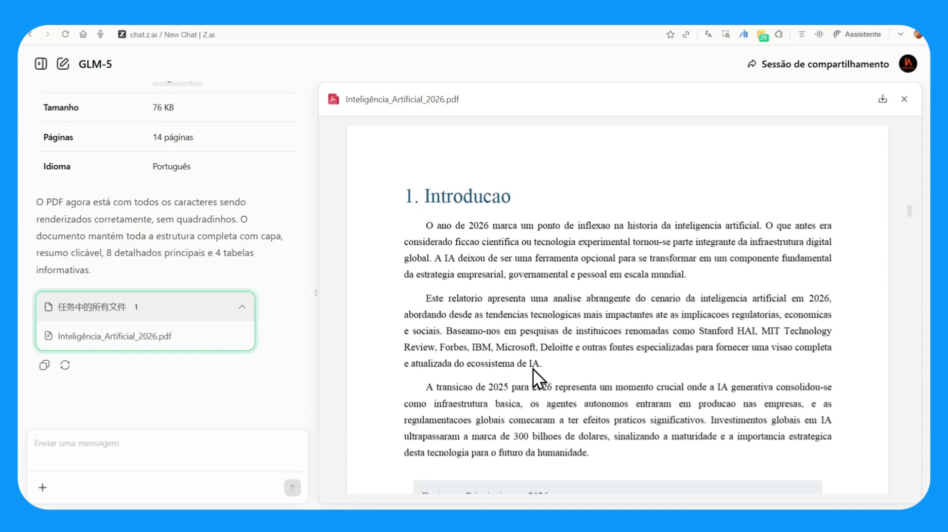
scroll(533, 369, "up", 3)
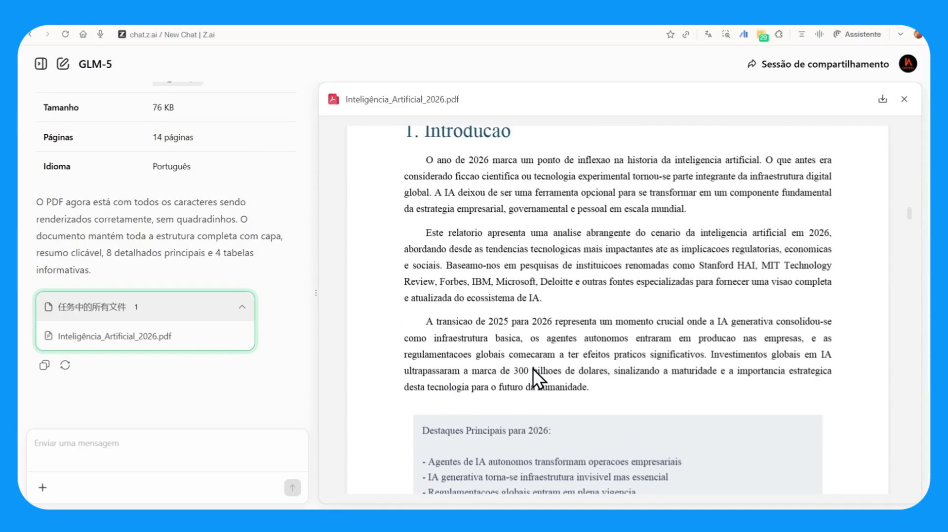
- Review the PDF's sections on AI trends and language models, including the table of main models in 2026
scroll(533, 369, "down", 8)
scroll(532, 369, "down", 2)
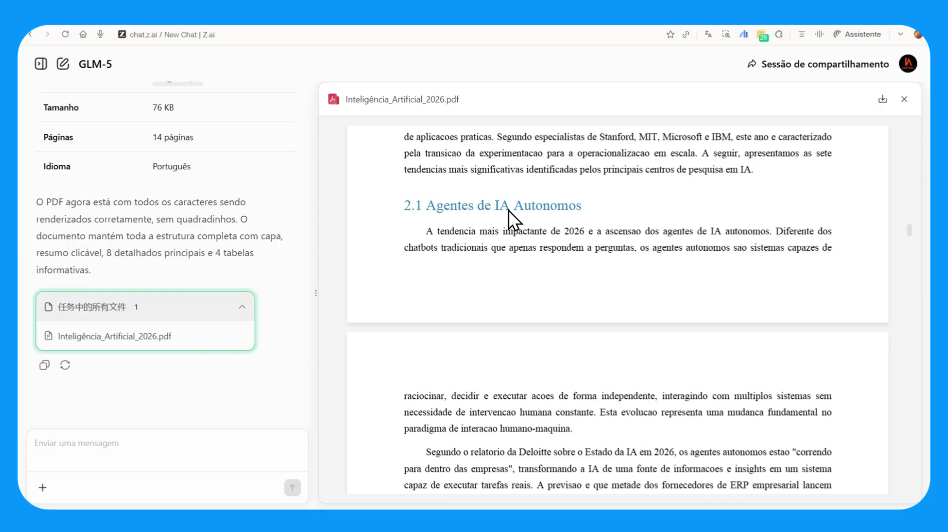
scroll(548, 316, "down", 8)
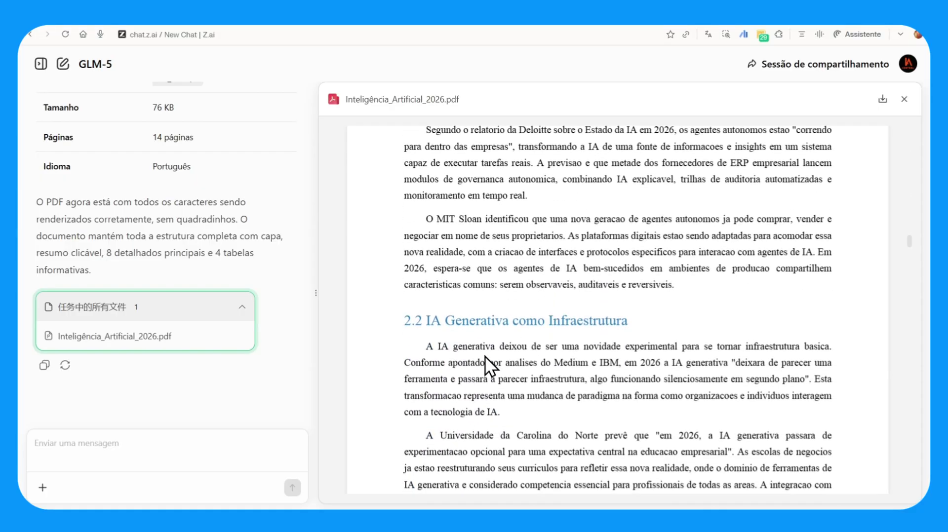
scroll(597, 340, "down", 5)
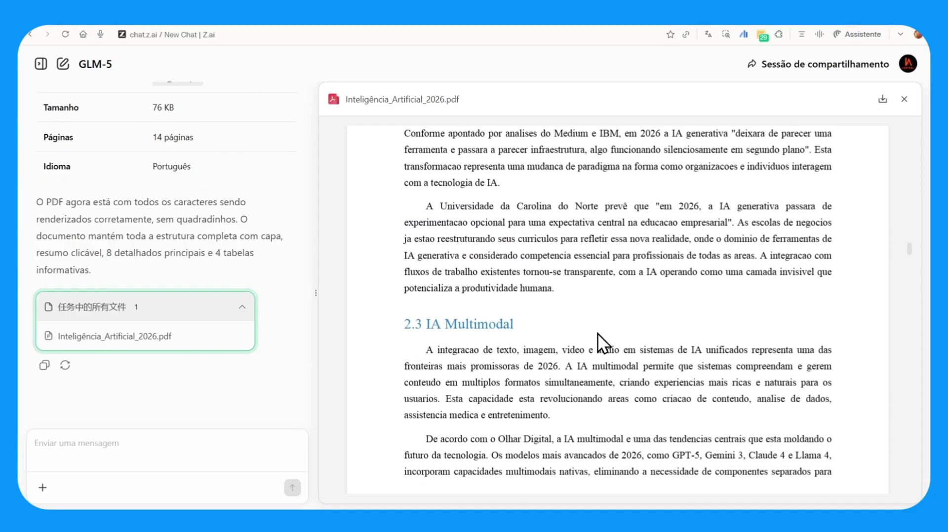
scroll(597, 333, "down", 8)
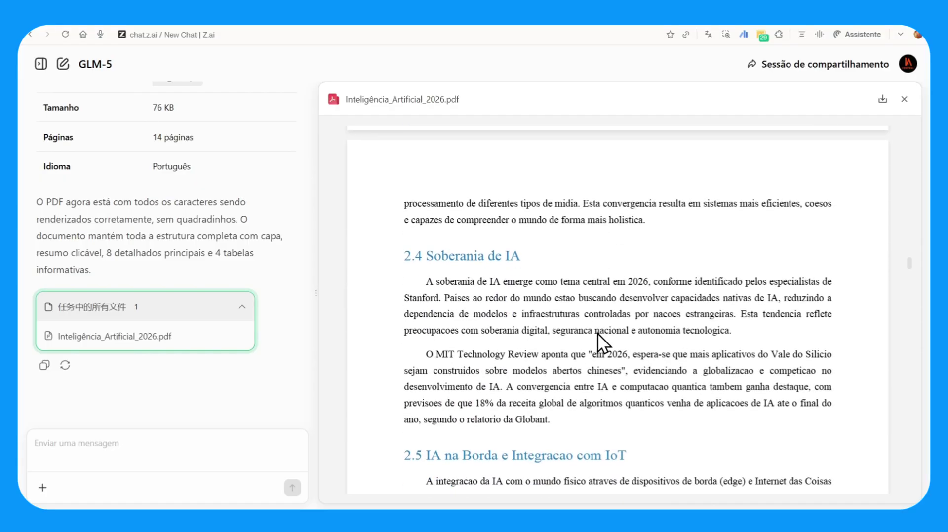
scroll(598, 334, "down", 10)
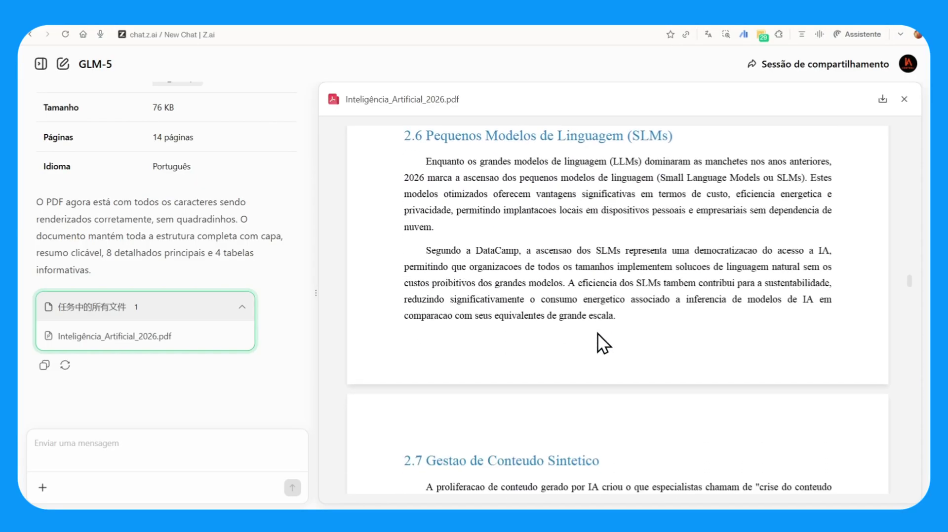
scroll(597, 333, "down", 10)
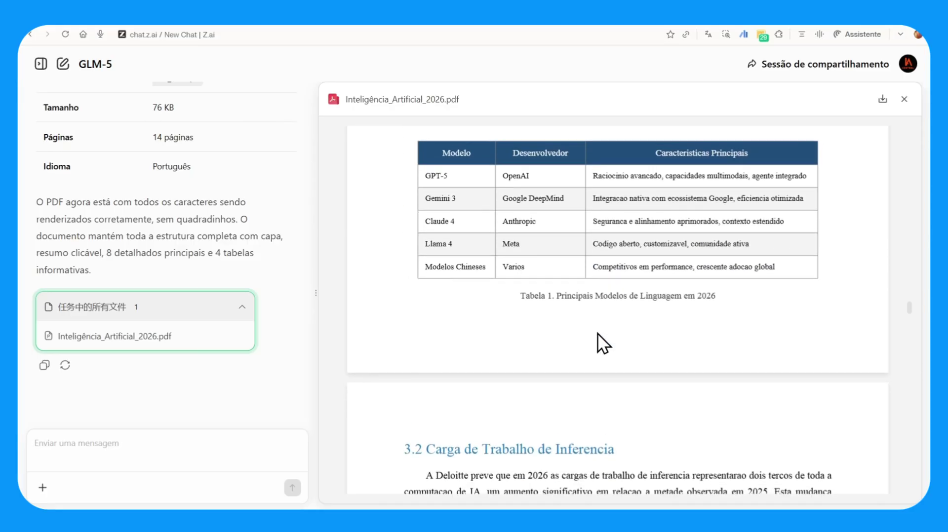
scroll(597, 333, "up", 4)
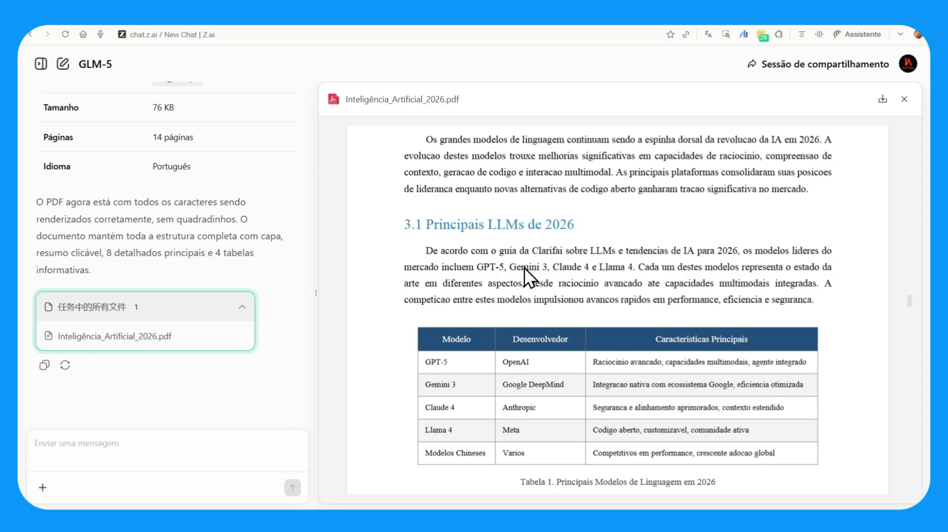
- Skim the rest of the PDF through to its references section, including the job market and sector application tables
scroll(580, 274, "down", 1)
scroll(527, 346, "down", 20)
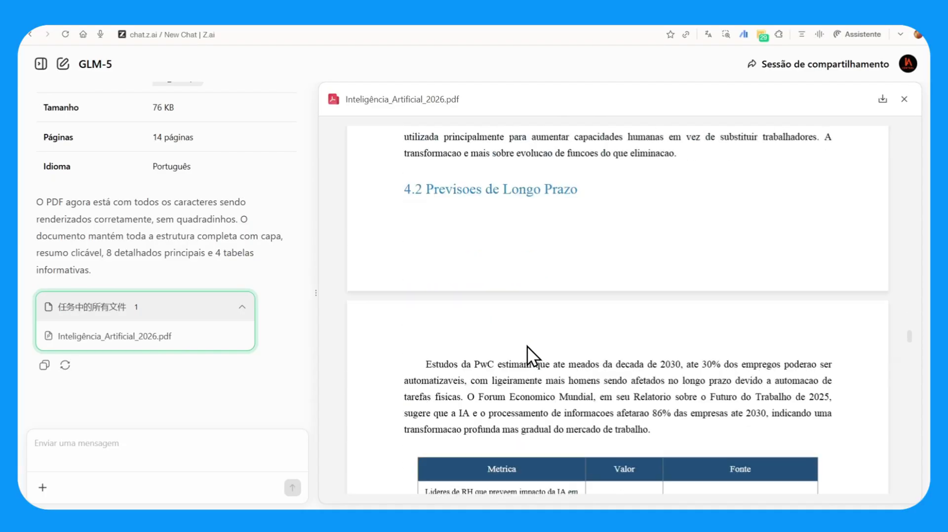
scroll(526, 346, "down", 20)
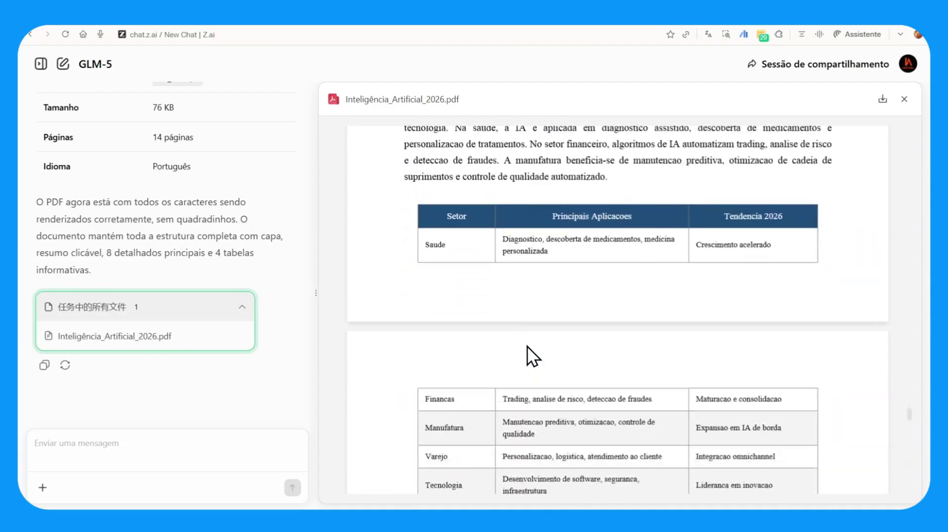
scroll(526, 346, "down", 10)
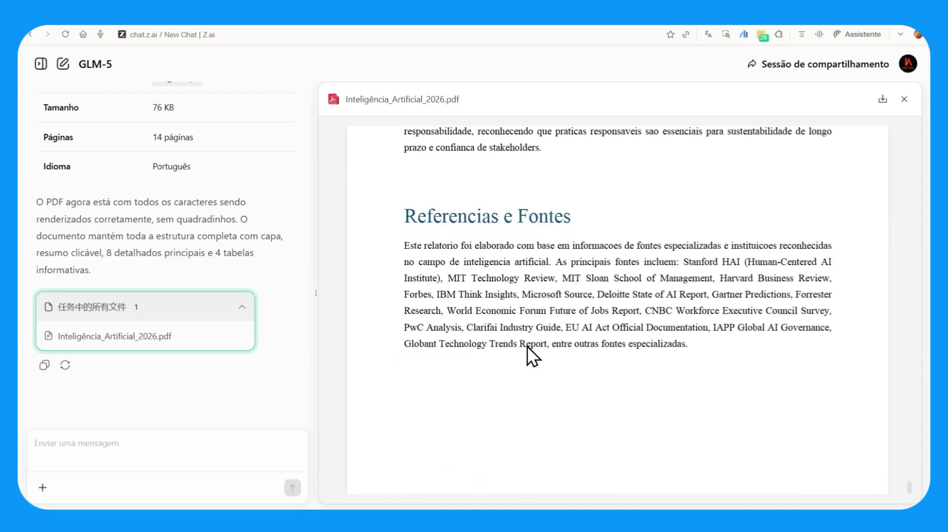
scroll(526, 346, "up", 20)
scroll(526, 345, "up", 20)
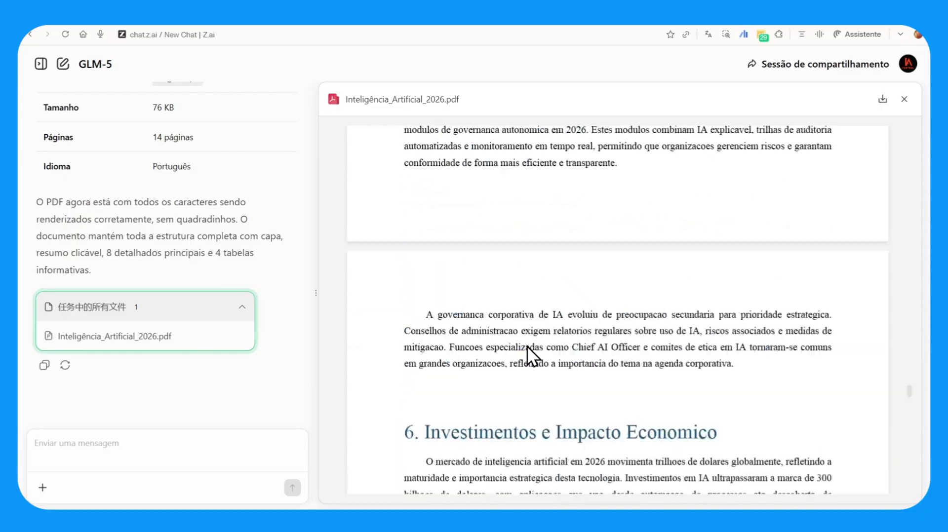
mouse_move(243, 329)
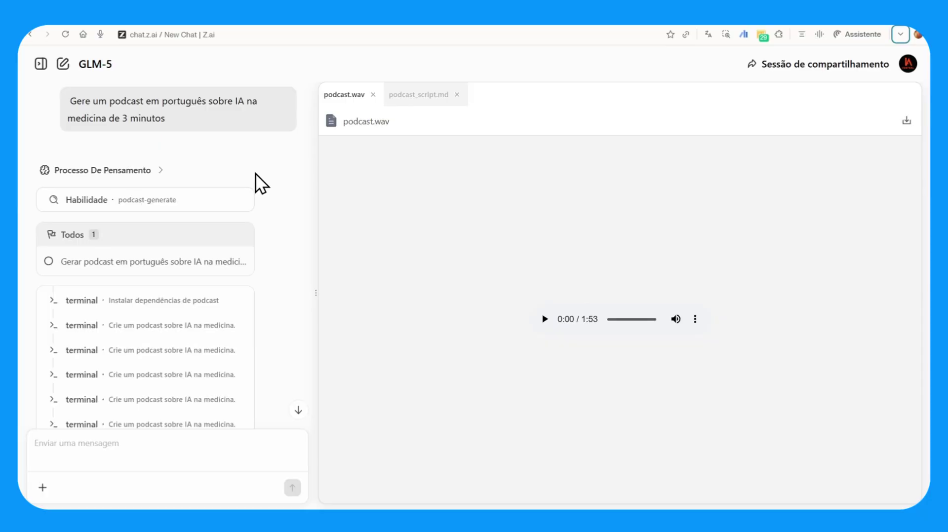
- Play the opening seconds of podcast.wav, the Portuguese podcast about AI in medicine, and pause it
mouse_move(182, 111)
scroll(177, 112, "down", 2)
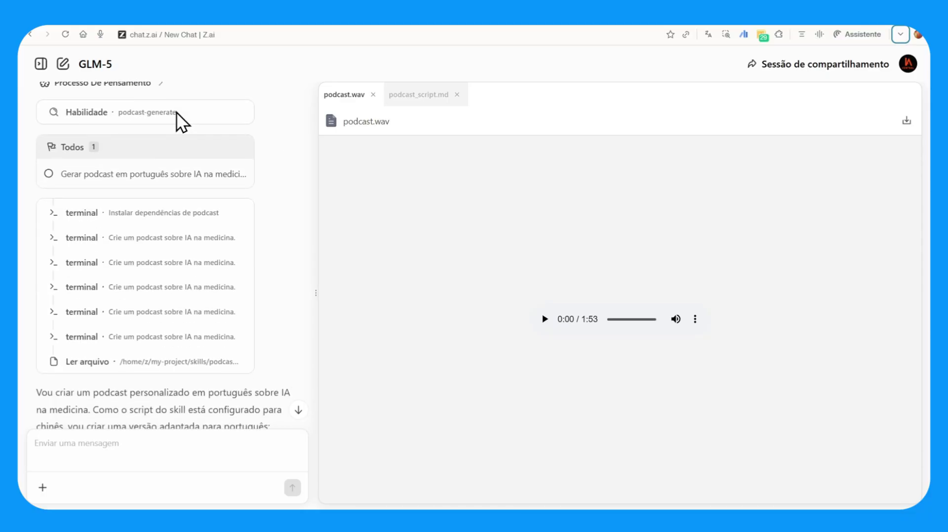
left_click(545, 319)
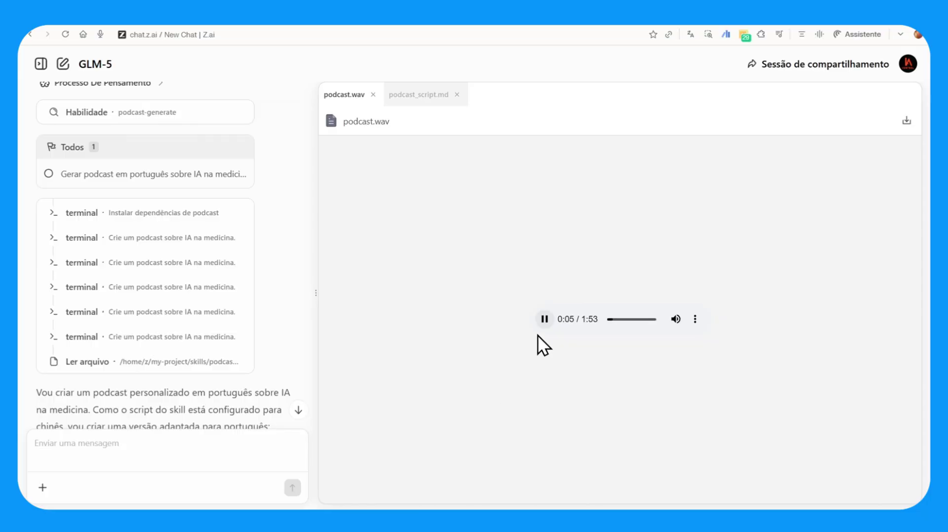
left_click(544, 319)
- Review the podcast script in the chat reply and the files of the regenerated Brazilian Portuguese version
scroll(223, 338, "down", 15)
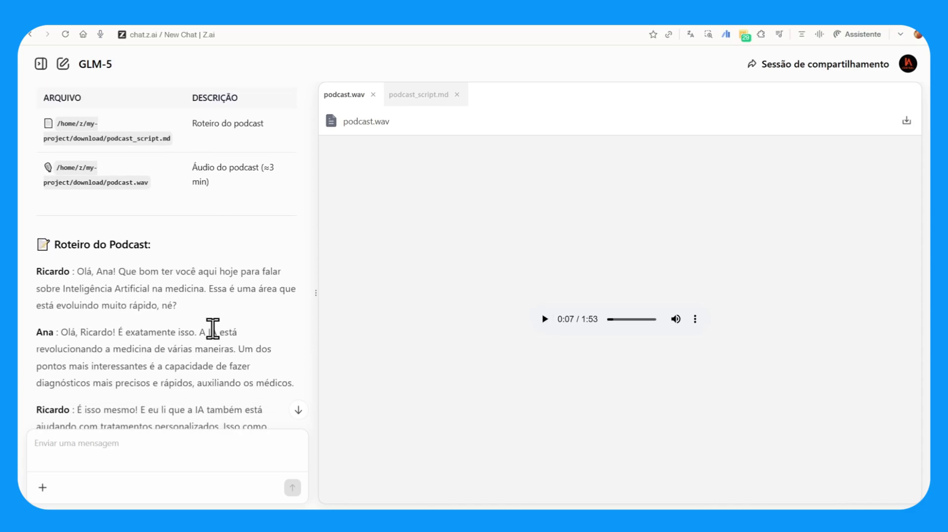
scroll(212, 329, "down", 10)
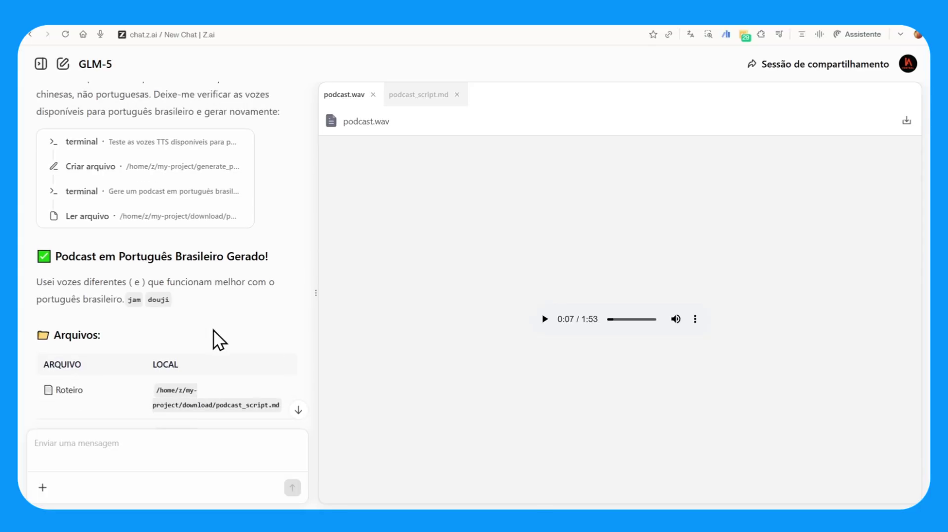
scroll(213, 330, "up", 7)
scroll(214, 330, "down", 8)
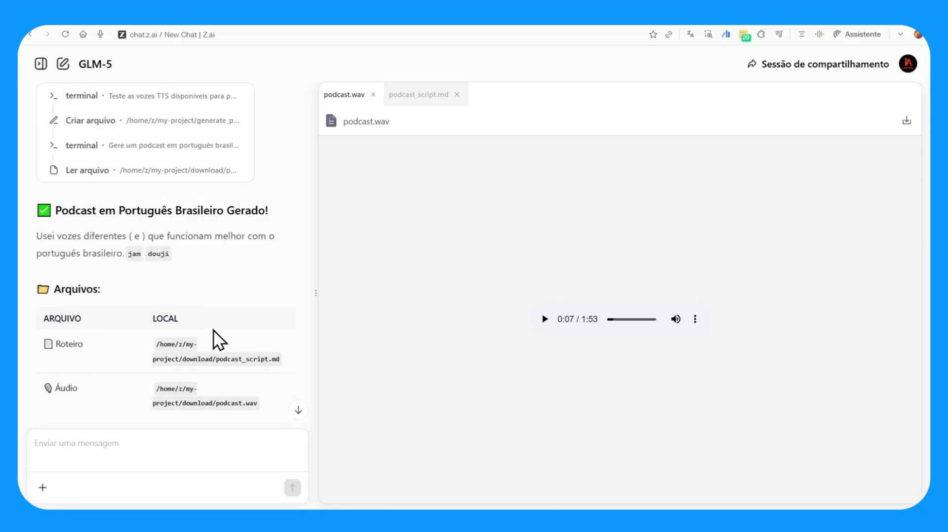
scroll(213, 330, "down", 3)
scroll(213, 330, "up", 4)
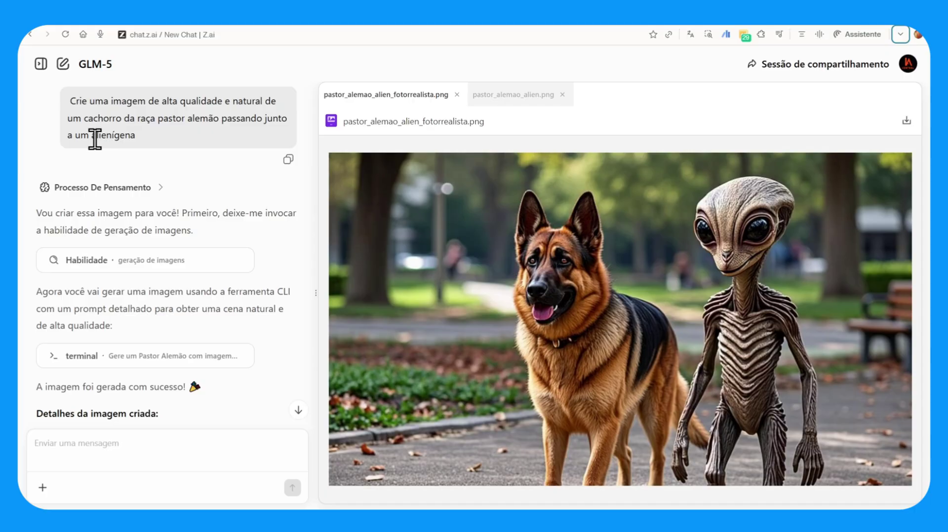
- Open pastor_alemao_alien.png from the first image reply and compare it with pastor_alemao_alien_fotorrealista.png from the QUERO FOTOREALISTA reply
scroll(152, 316, "down", 10)
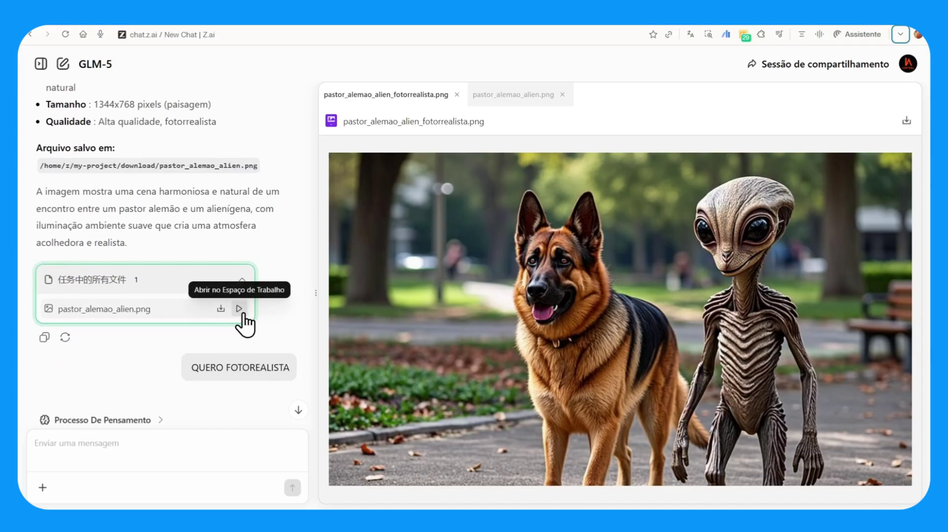
left_click(242, 315)
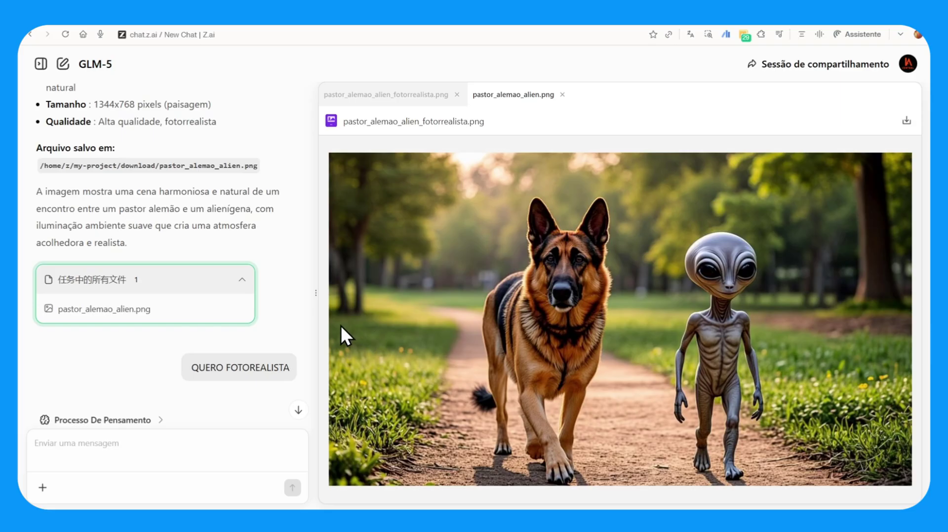
scroll(288, 302, "down", 2)
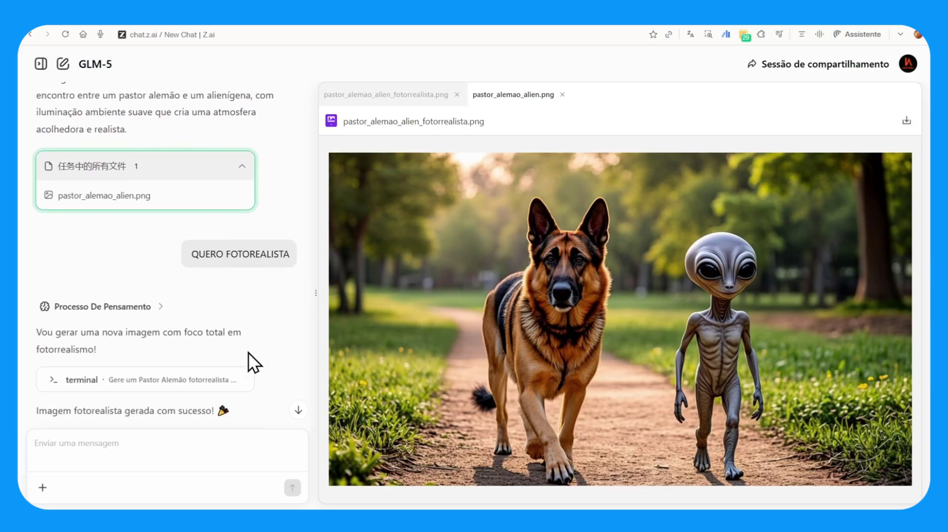
scroll(248, 351, "down", 10)
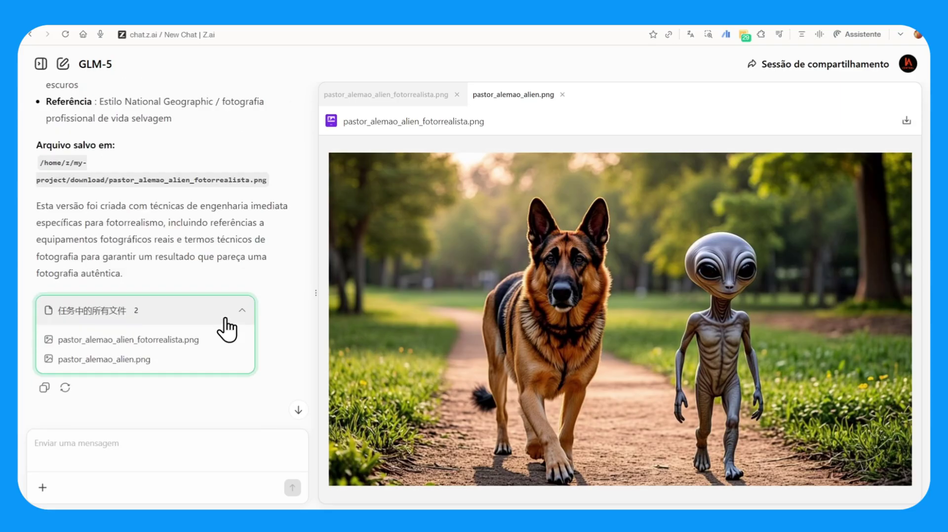
scroll(227, 328, "down", 1)
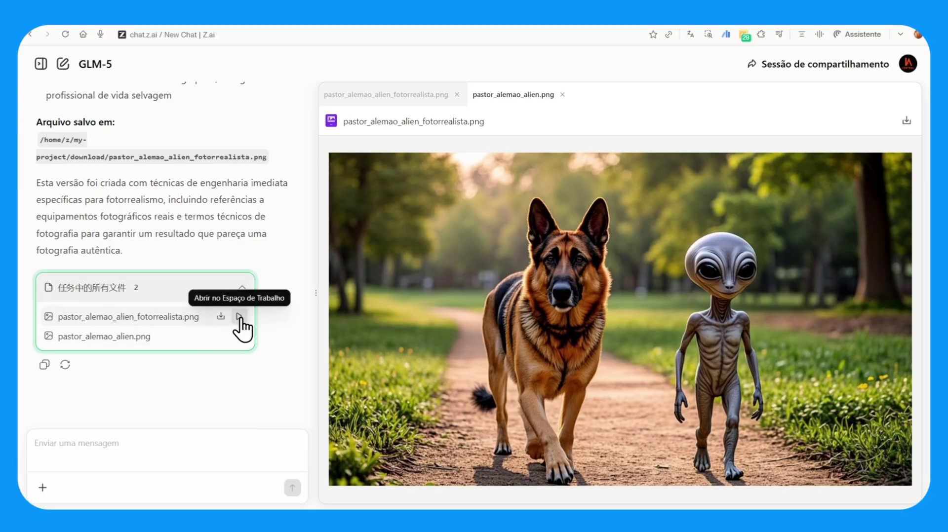
left_click(240, 318)
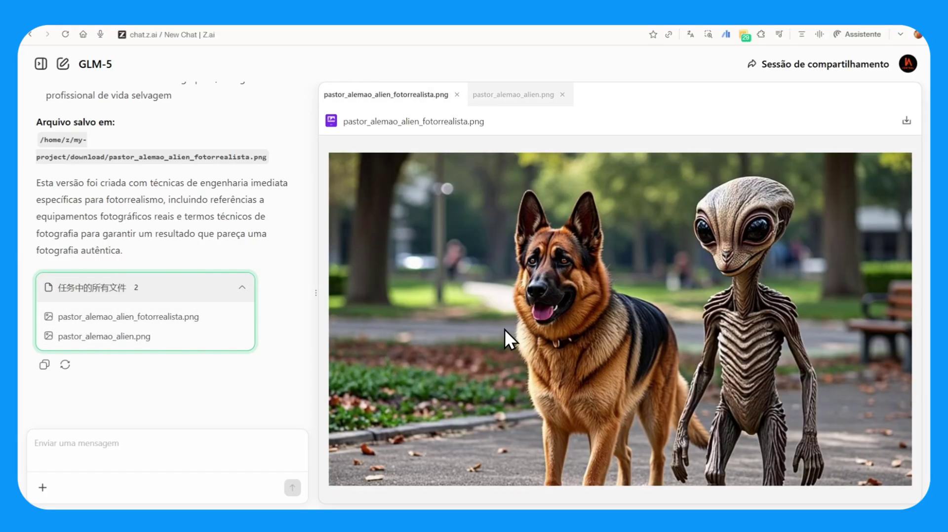
- Examine the photorealistic German shepherd and alien image up close and as a whole
scroll(505, 330, "up", 2)
scroll(504, 329, "right", 3)
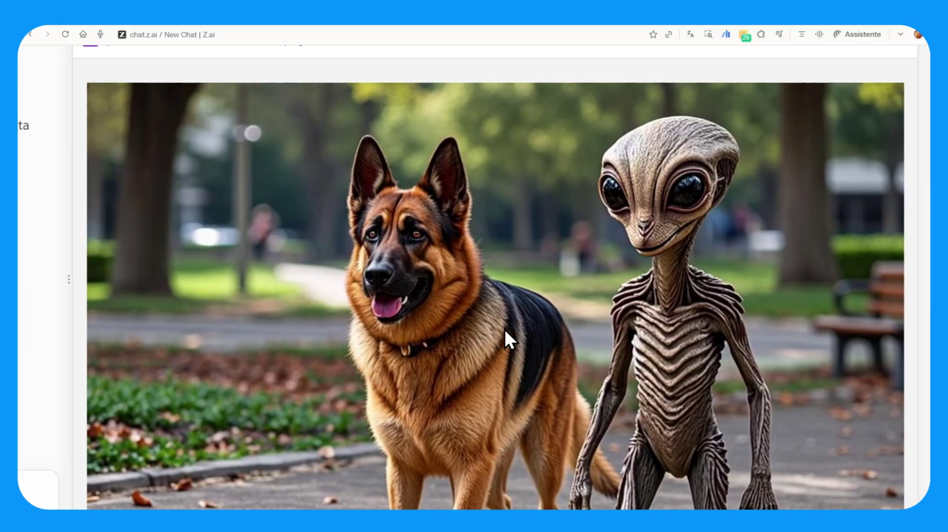
scroll(504, 330, "down", 2)
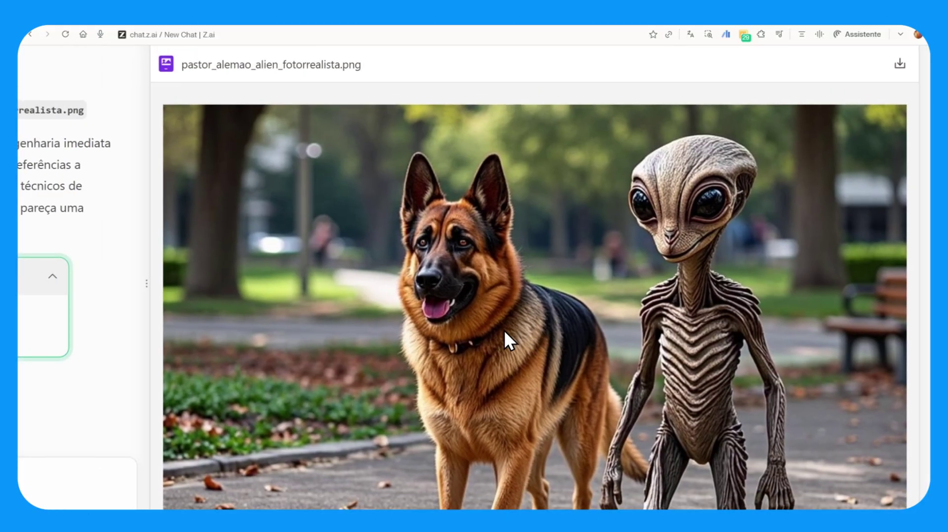
scroll(503, 339, "up", 3)
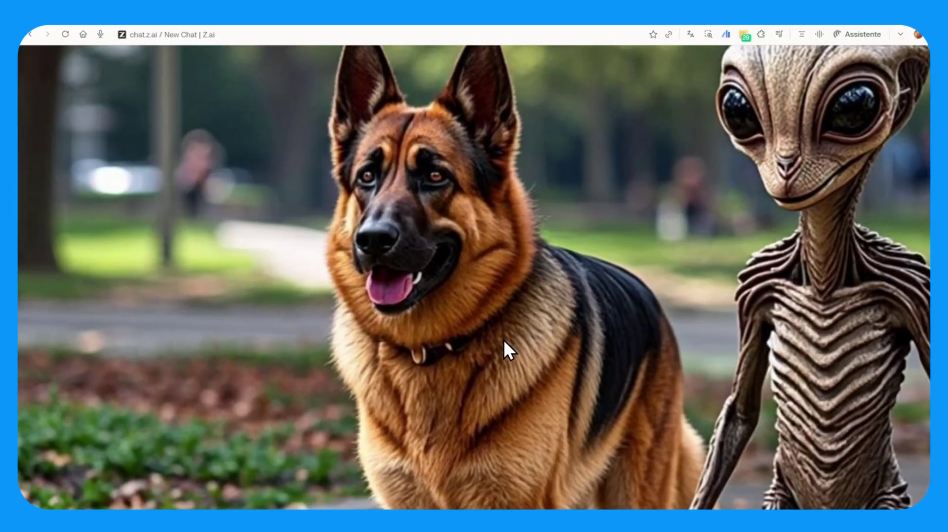
scroll(503, 340, "down", 4)
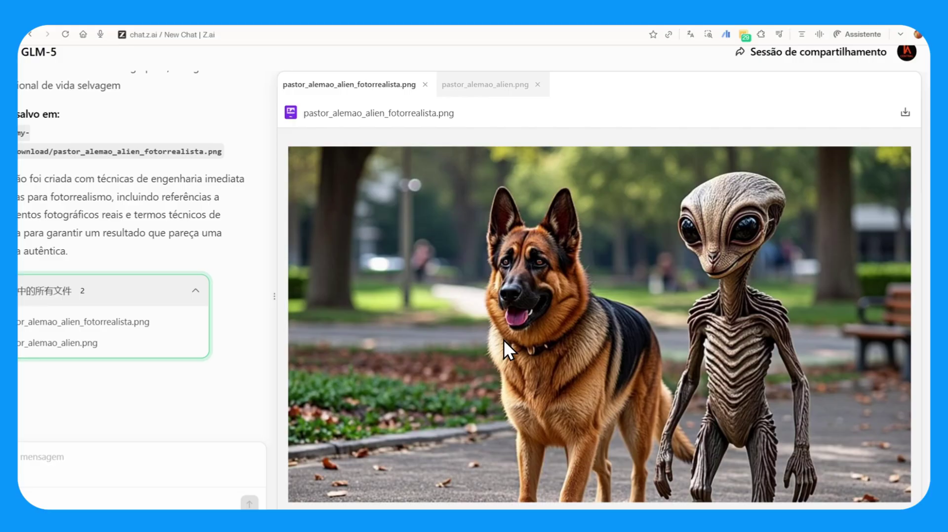
scroll(503, 339, "up", 1)
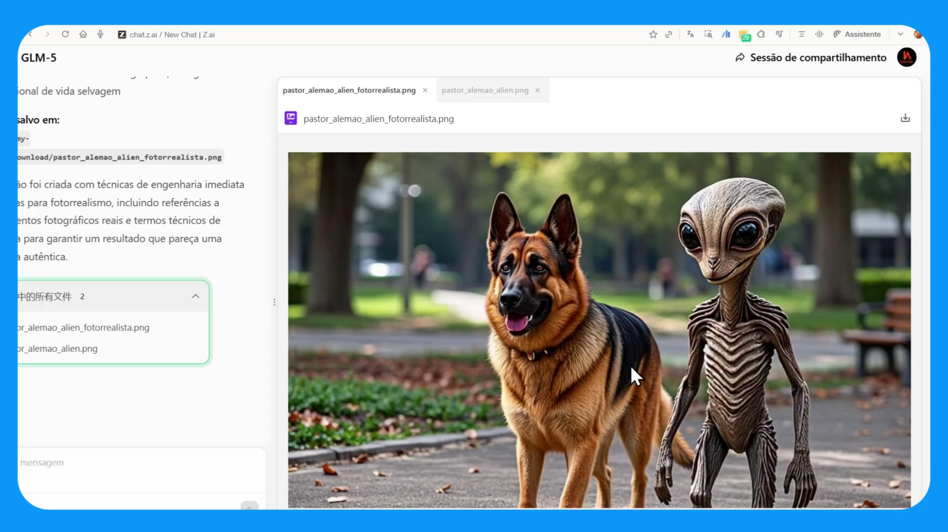
scroll(630, 365, "down", 1)
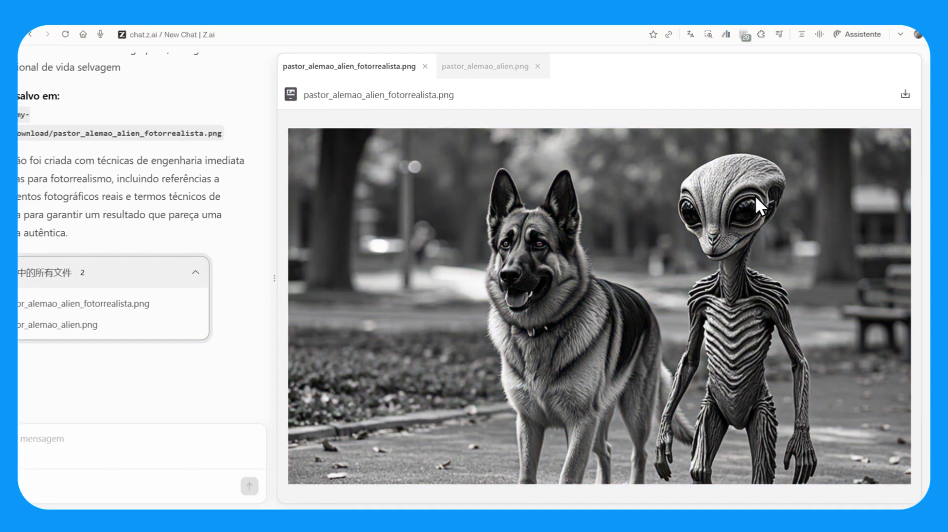
scroll(623, 269, "down", 1)
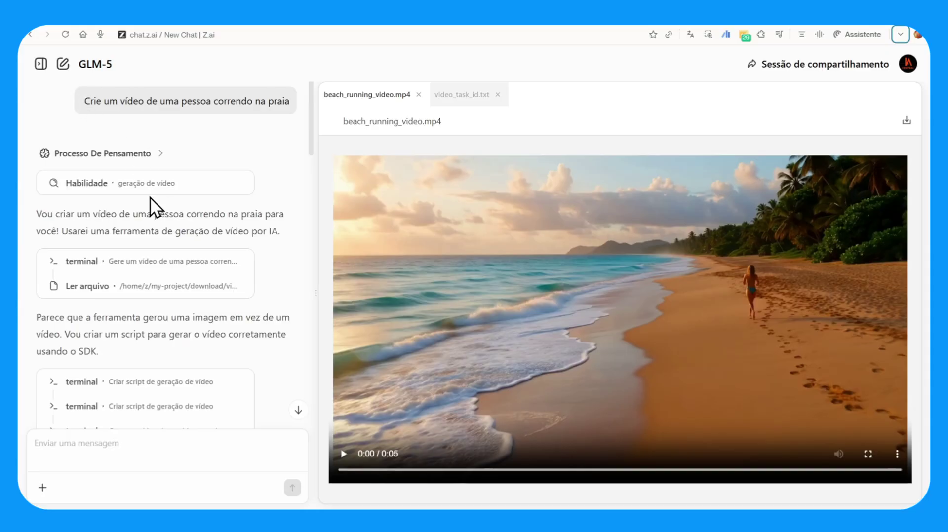
- Skim the agent's work log for the beach running video and play beach_running_video.mp4
scroll(150, 197, "down", 10)
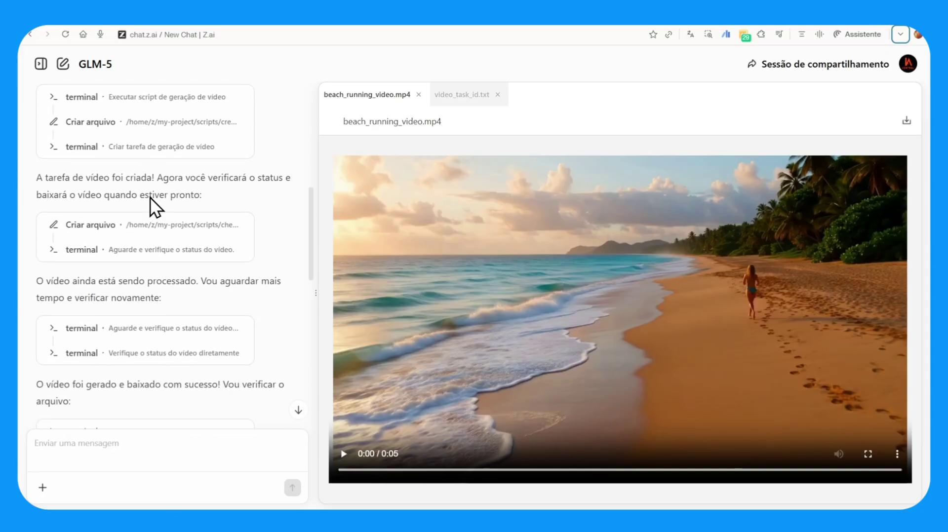
scroll(149, 197, "down", 10)
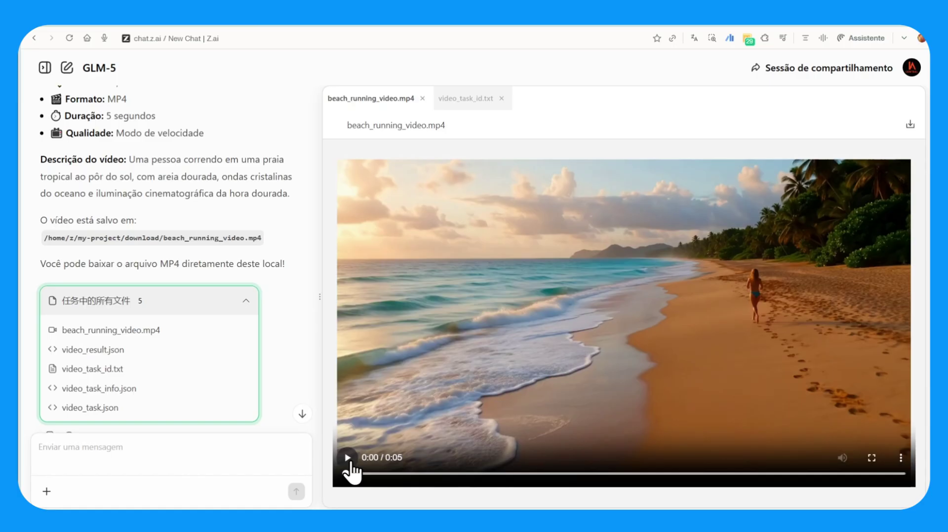
left_click(348, 457)
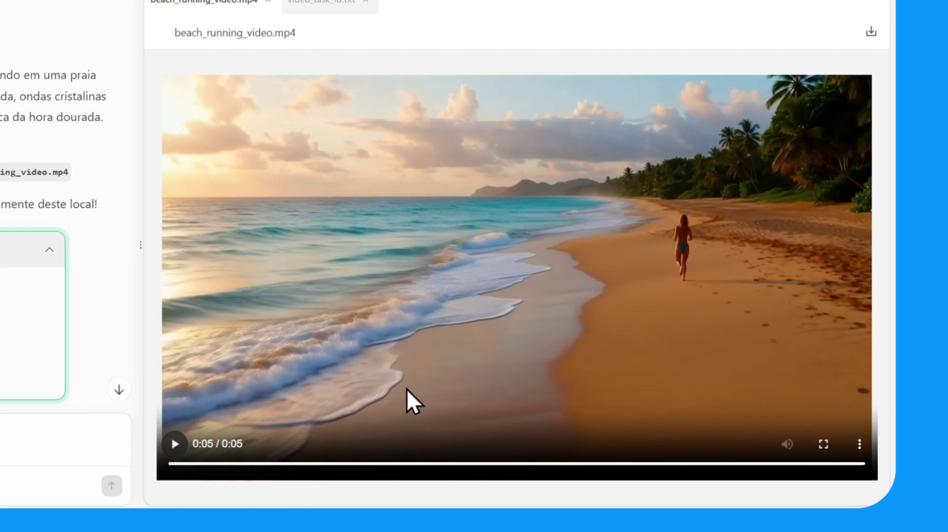
left_click(166, 450)
left_click(167, 454)
left_click(174, 446)
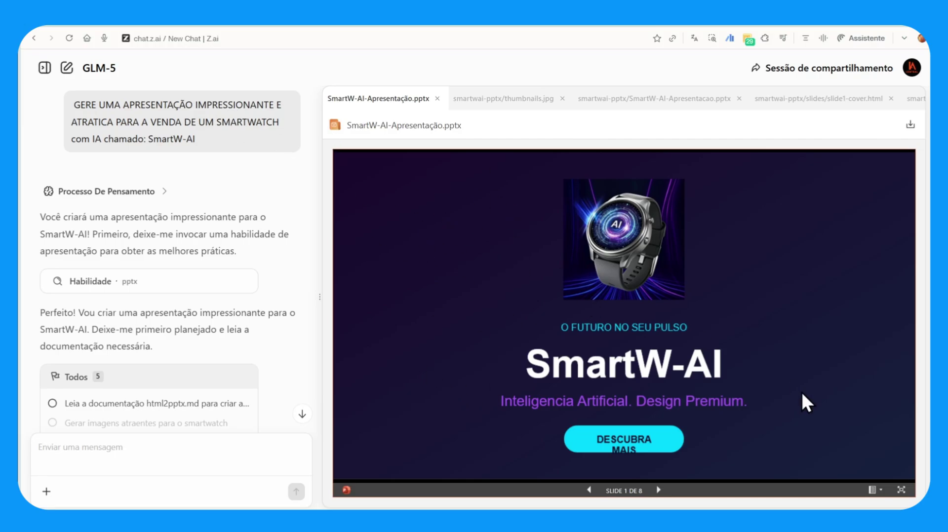
- Open the SmartW-AI presentation in the full-size PowerPoint viewer and page forward to its closing price slide
left_click(898, 487)
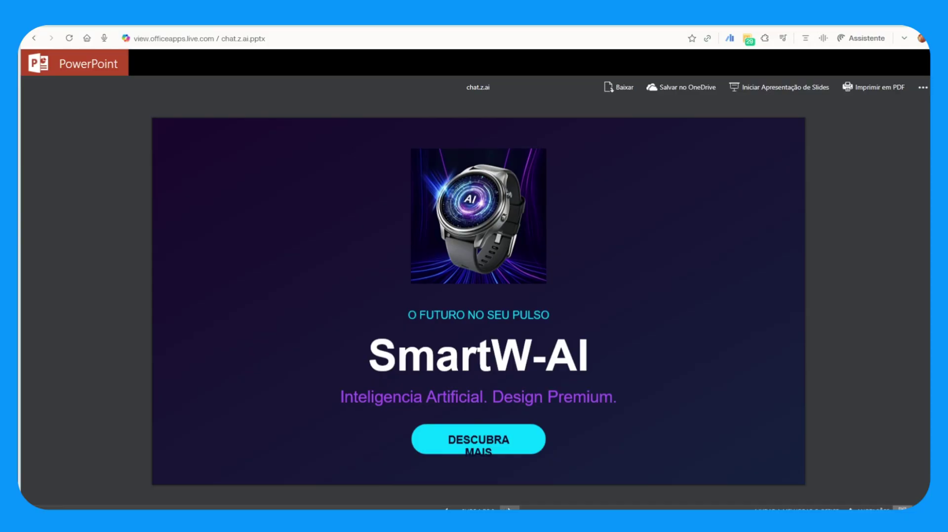
left_click(509, 508)
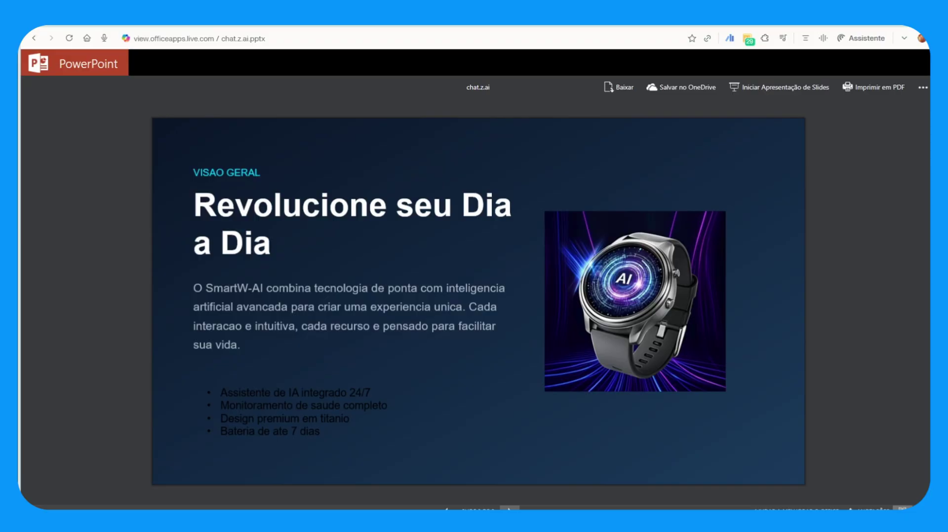
left_click(509, 508)
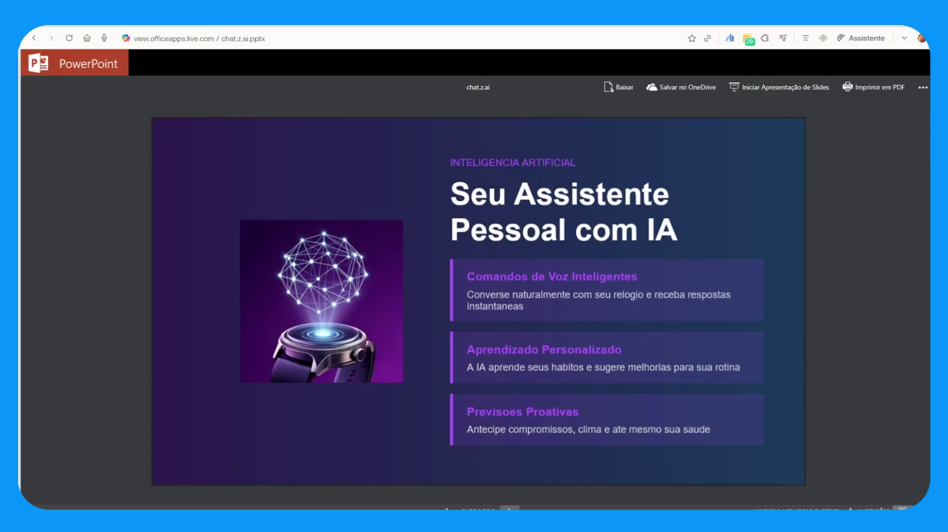
left_click(509, 508)
left_click(509, 508)
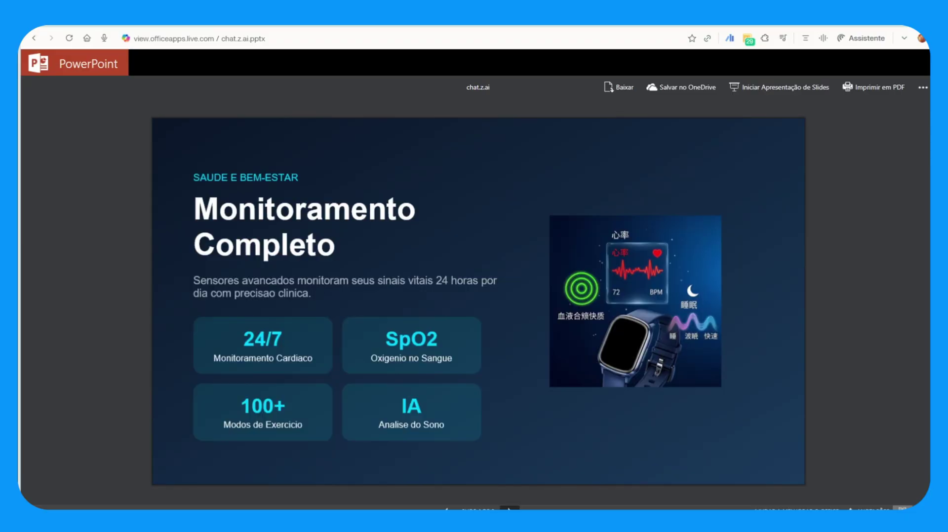
left_click(509, 508)
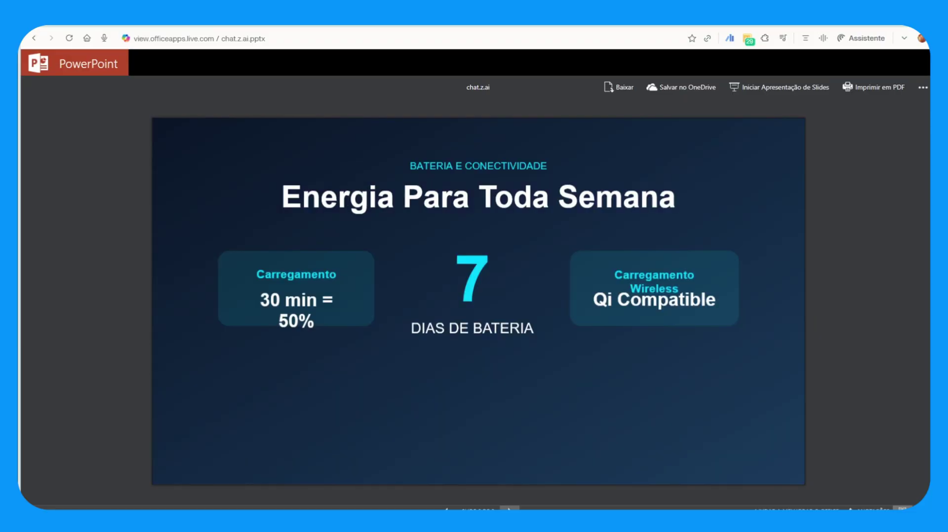
left_click(509, 508)
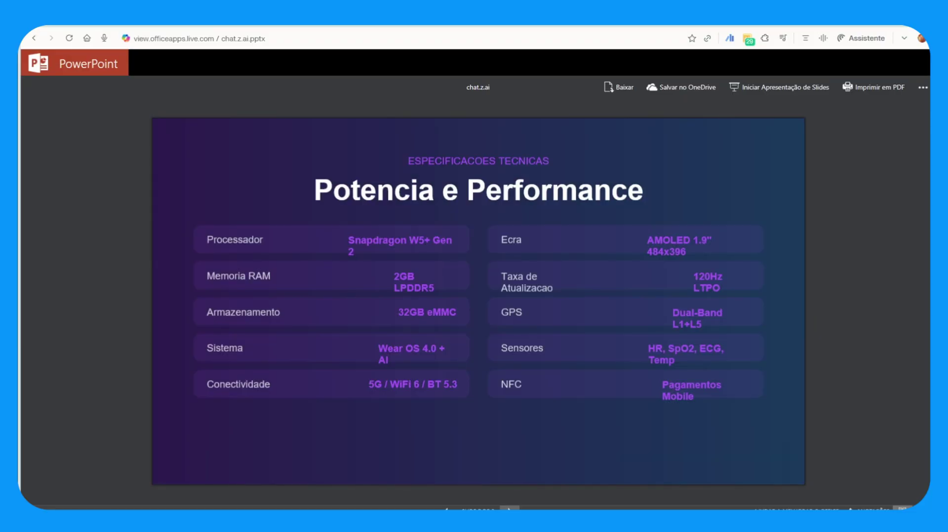
left_click(509, 508)
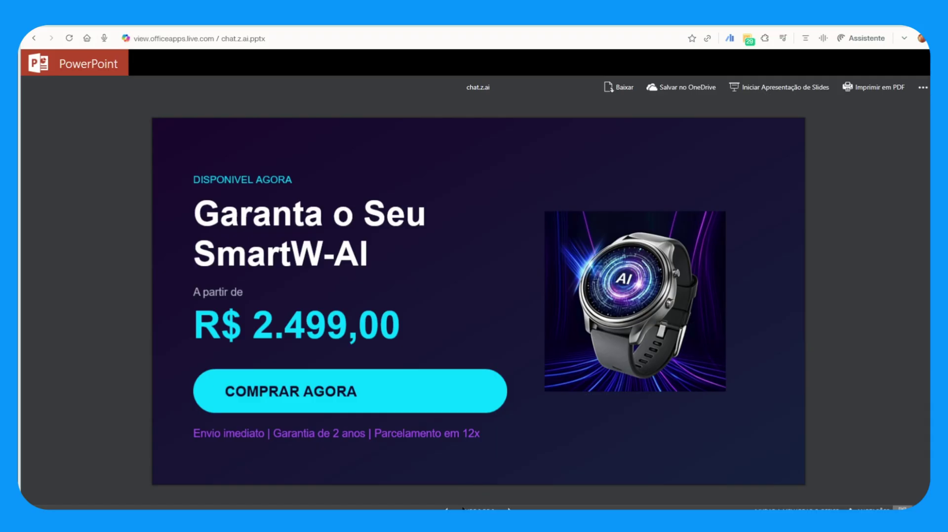
- Page back from the presentation's closing slide to recheck the earlier slides, including the Design Premium one
left_click(445, 508)
left_click(446, 509)
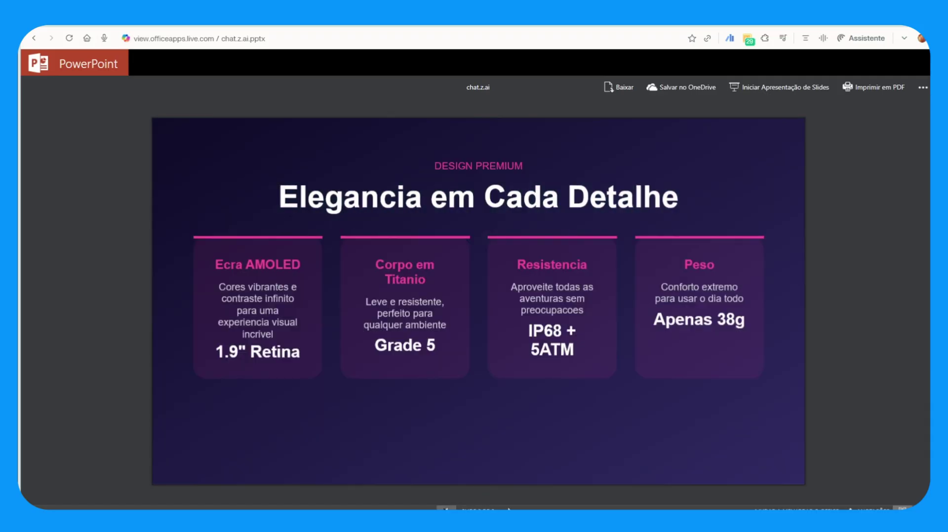
left_click(445, 508)
left_click(446, 509)
left_click(446, 508)
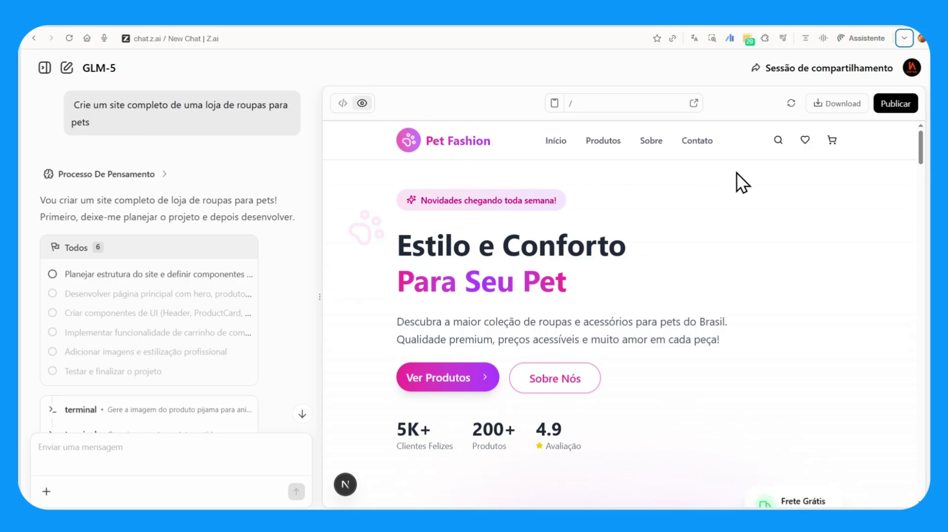
- Open the Pet Fashion store site preview in its own tab and view its homepage down to the categories section
left_click(693, 104)
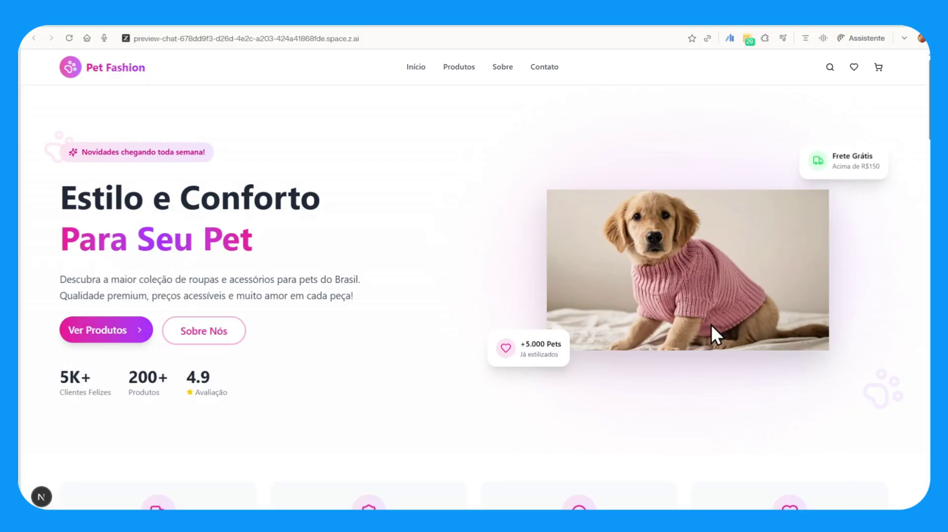
scroll(711, 325, "down", 1)
scroll(666, 236, "down", 5)
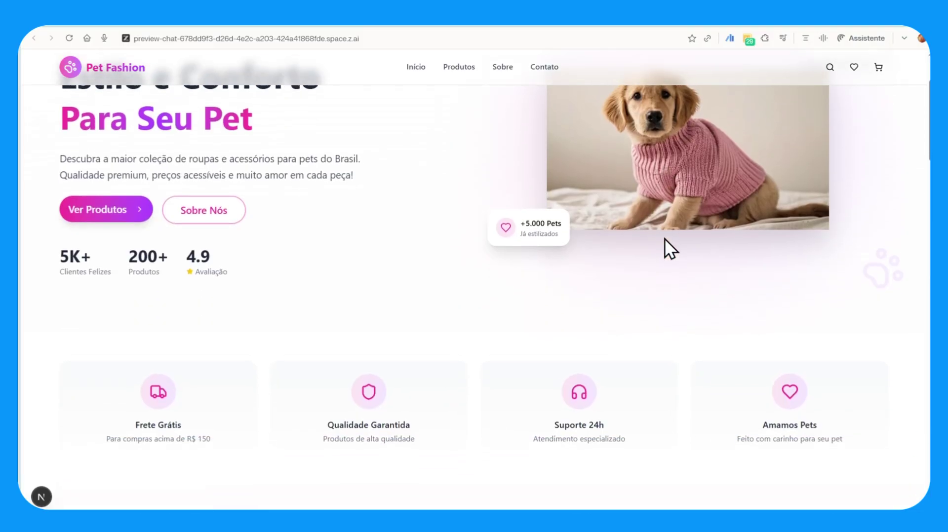
scroll(665, 239, "down", 1)
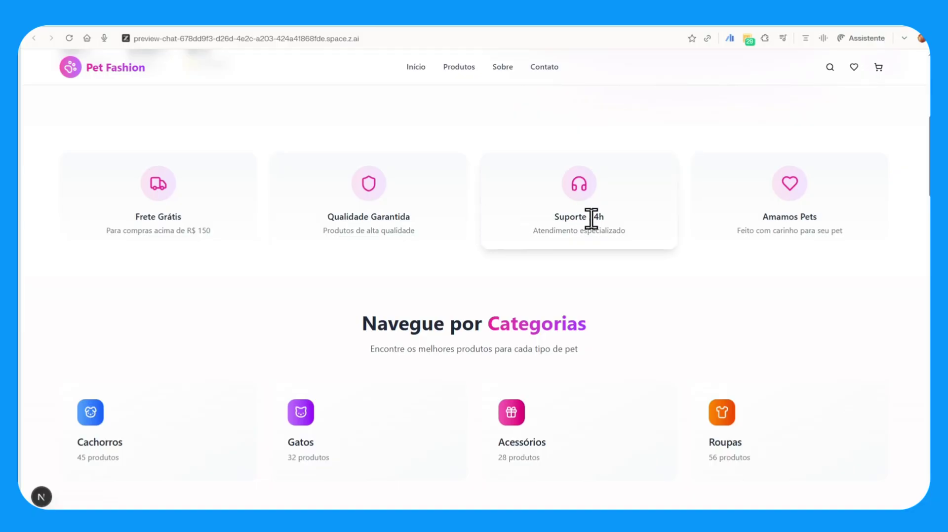
- Examine the Pet Fashion homepage's categories and the first row of products under Produtos em Destaque
scroll(458, 323, "down", 2)
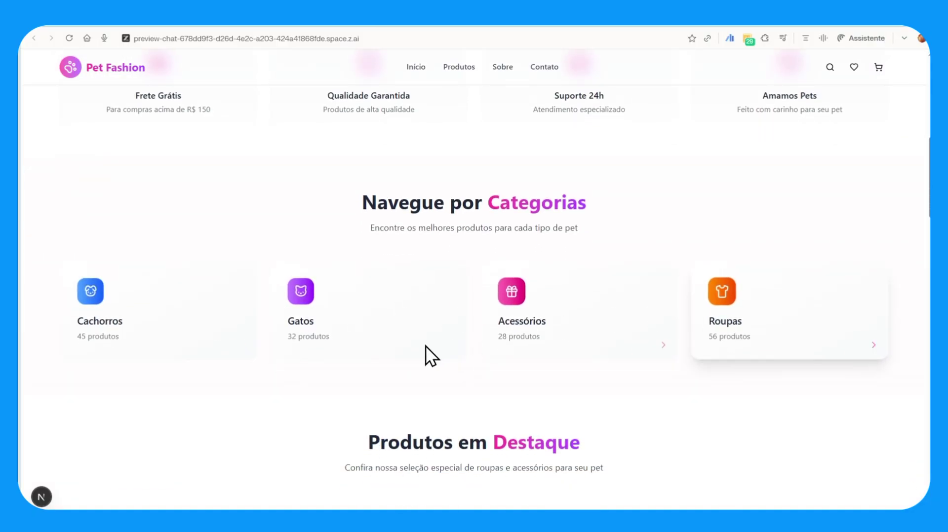
scroll(167, 311, "down", 6)
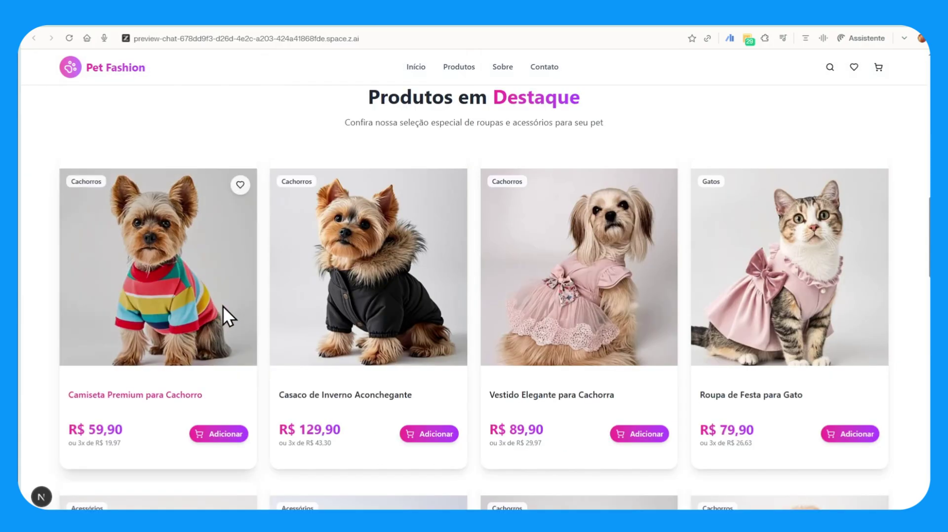
scroll(232, 296, "up", 5)
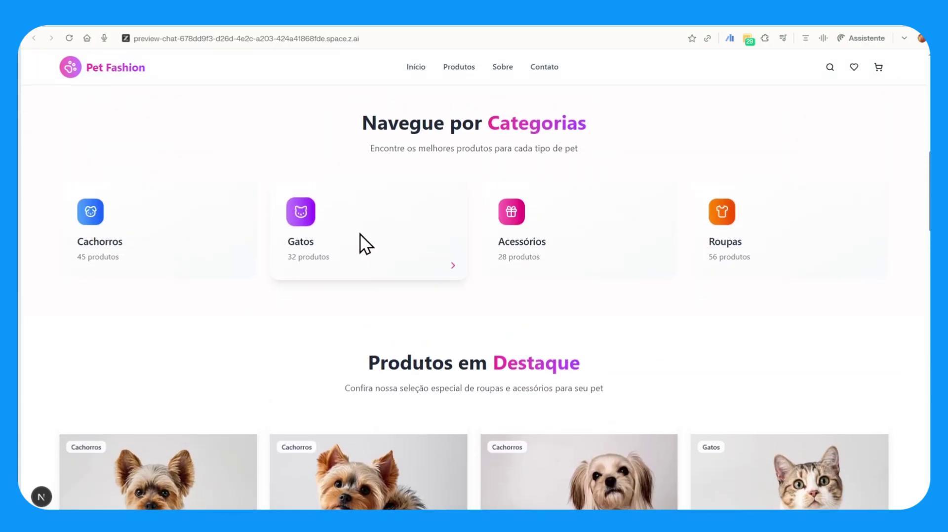
scroll(361, 237, "down", 5)
scroll(526, 265, "down", 1)
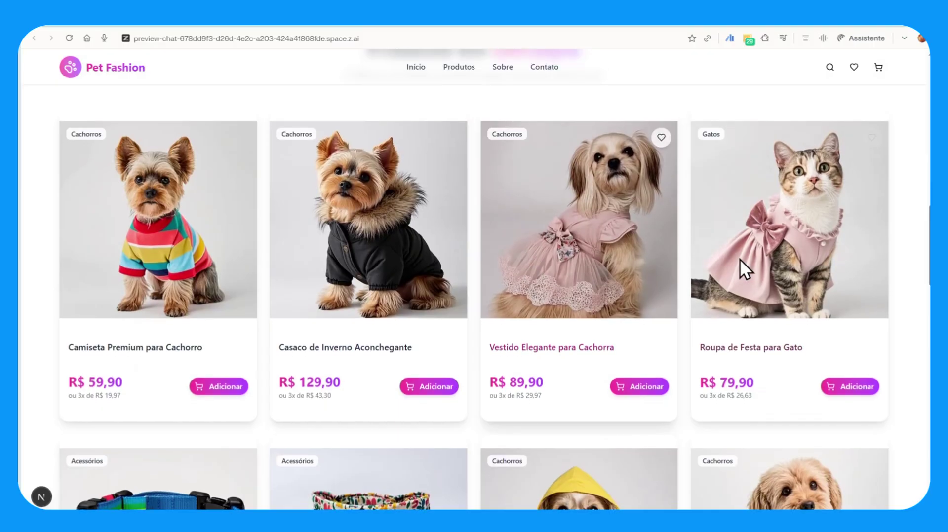
scroll(490, 173, "up", 8)
scroll(127, 257, "down", 7)
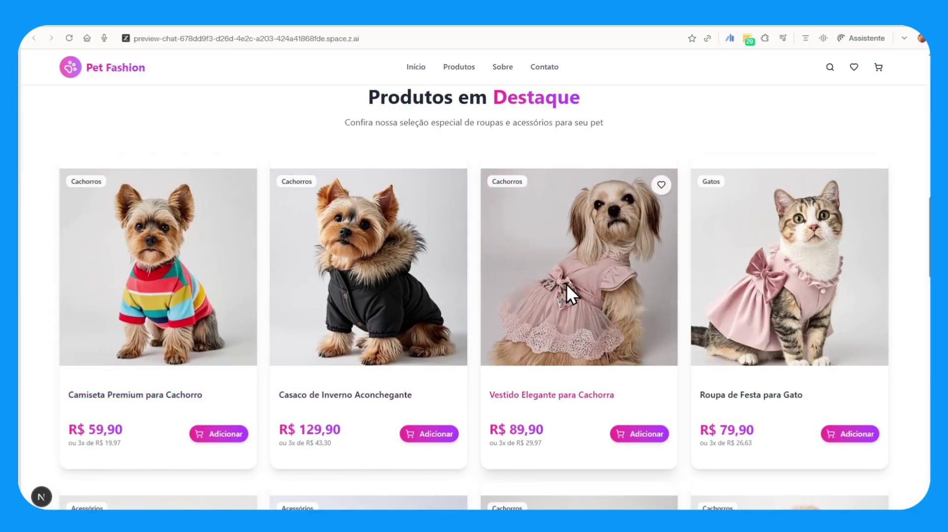
- Look over the second row of featured products, from the Coleira Personalizada Premium to the Pijama Conforto para Pet
scroll(566, 284, "down", 2)
scroll(733, 264, "down", 5)
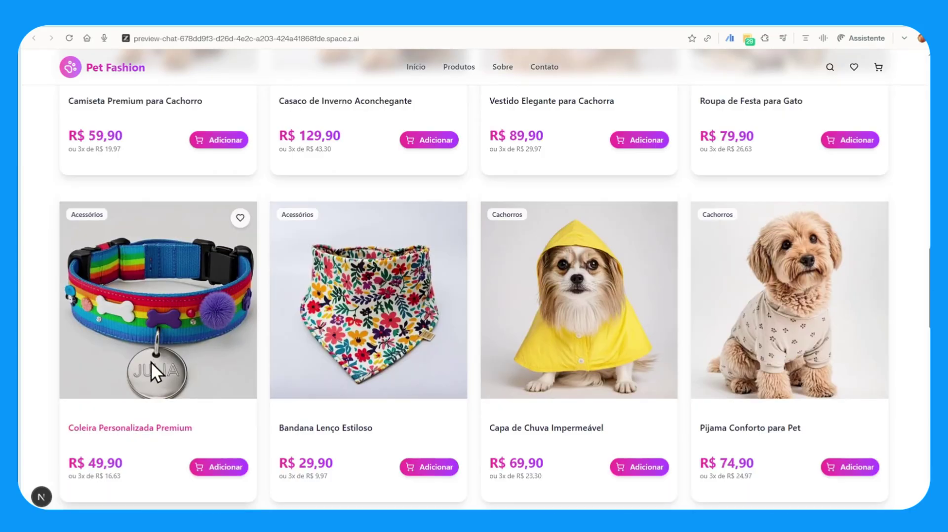
scroll(548, 321, "down", 4)
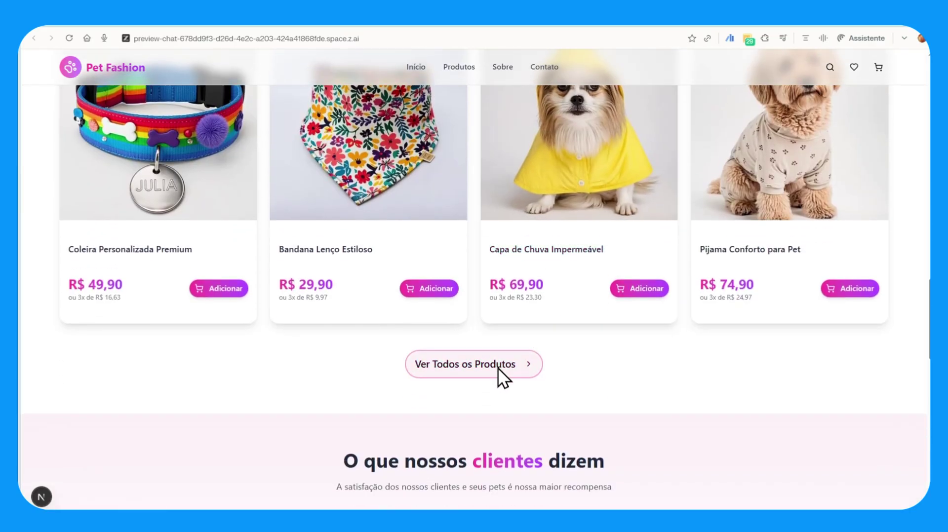
scroll(497, 369, "down", 4)
scroll(497, 368, "up", 7)
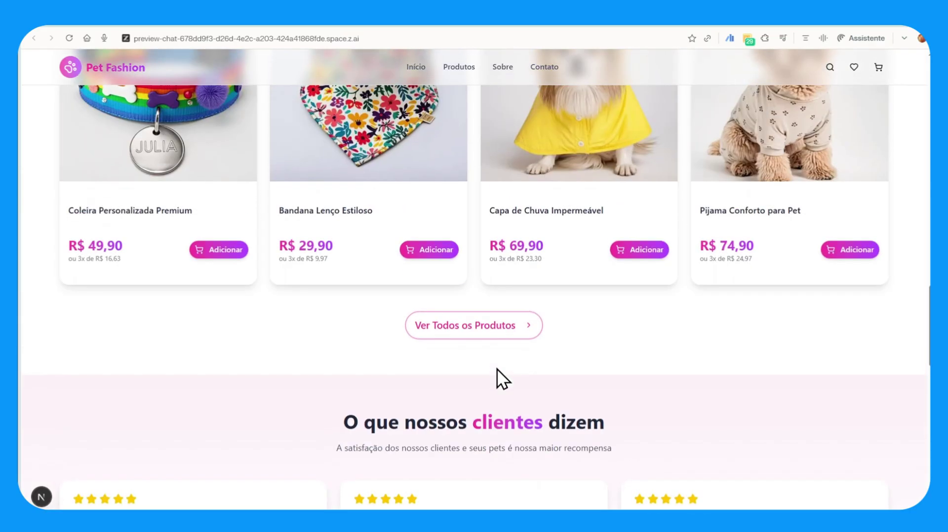
- View the customer testimonials, the Por que escolher a Pet Fashion section, the newsletter sign-up and the footer
scroll(497, 369, "down", 6)
scroll(496, 369, "down", 2)
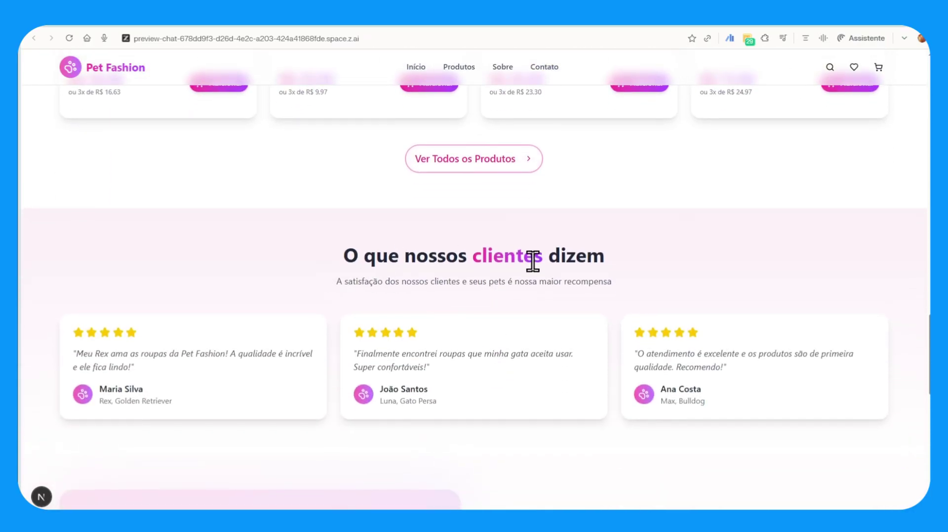
scroll(460, 285, "down", 7)
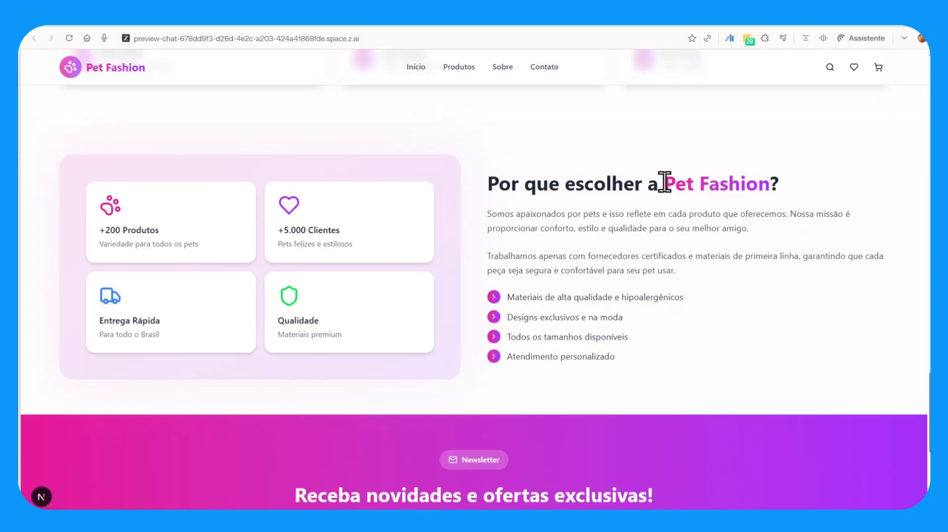
scroll(322, 317, "down", 5)
left_click(402, 353)
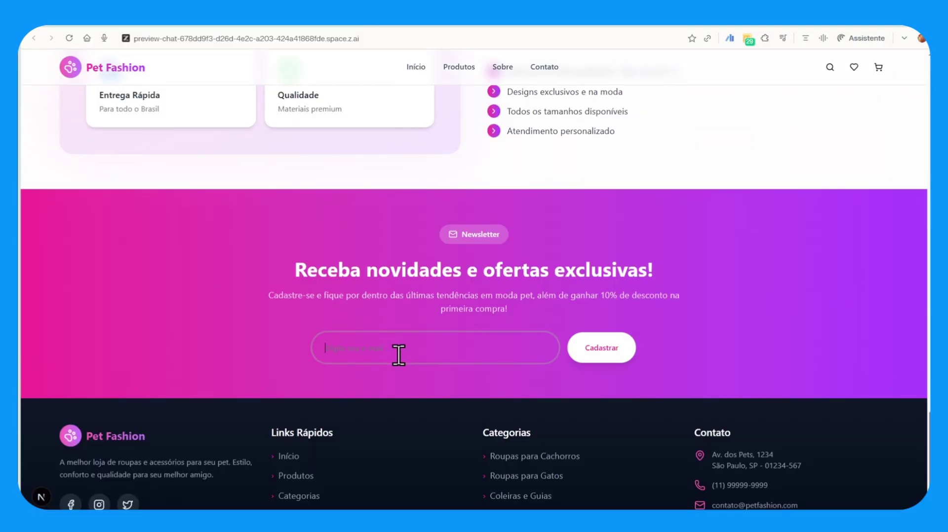
scroll(521, 294, "down", 2)
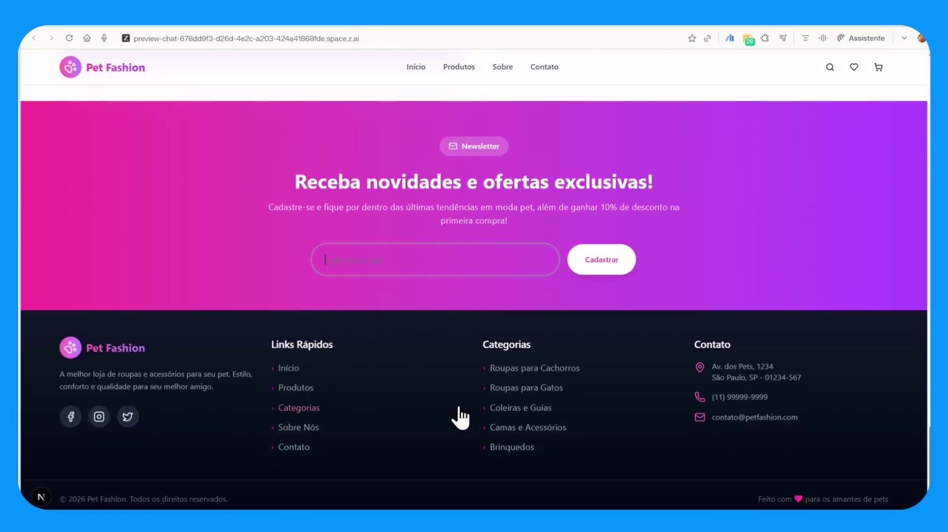
- Return to the homepage's opening banner and recheck the first row of featured pet clothes
scroll(567, 250, "up", 14)
scroll(566, 249, "up", 20)
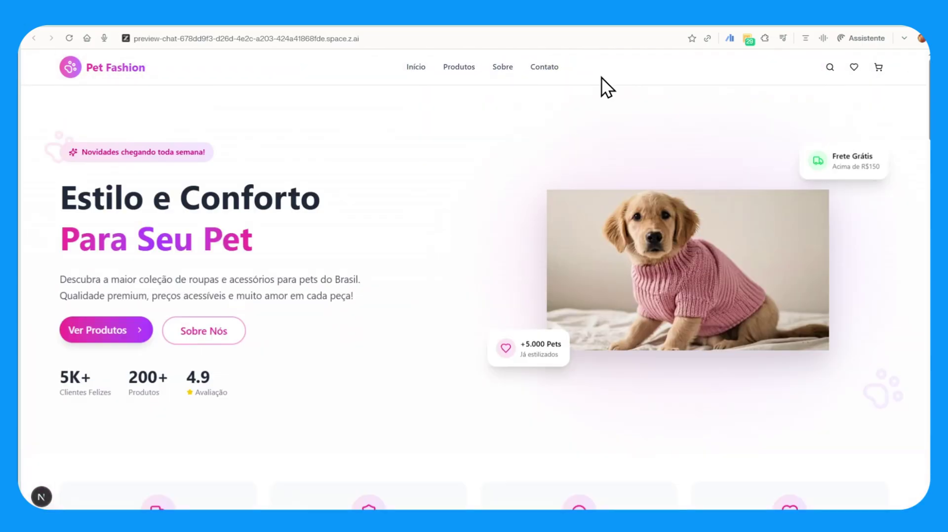
scroll(517, 215, "down", 10)
scroll(517, 215, "down", 5)
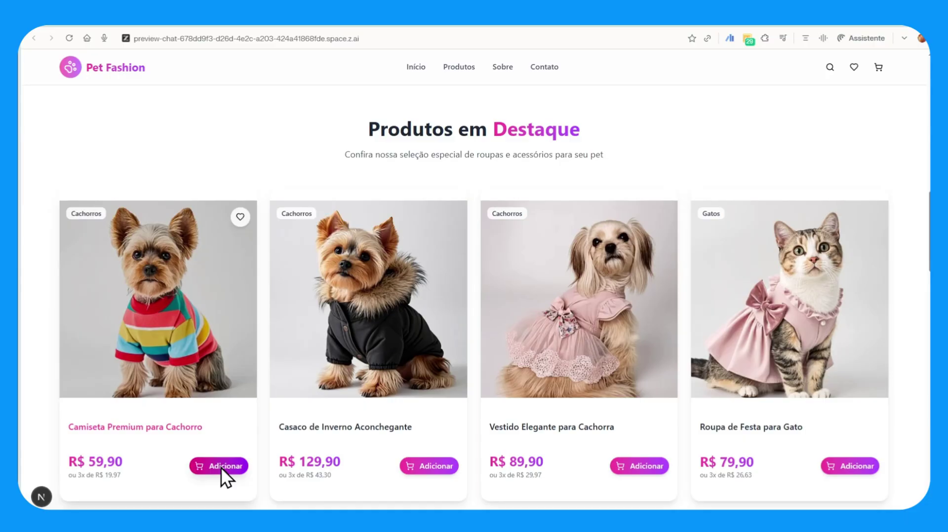
scroll(449, 360, "up", 3)
scroll(449, 357, "down", 3)
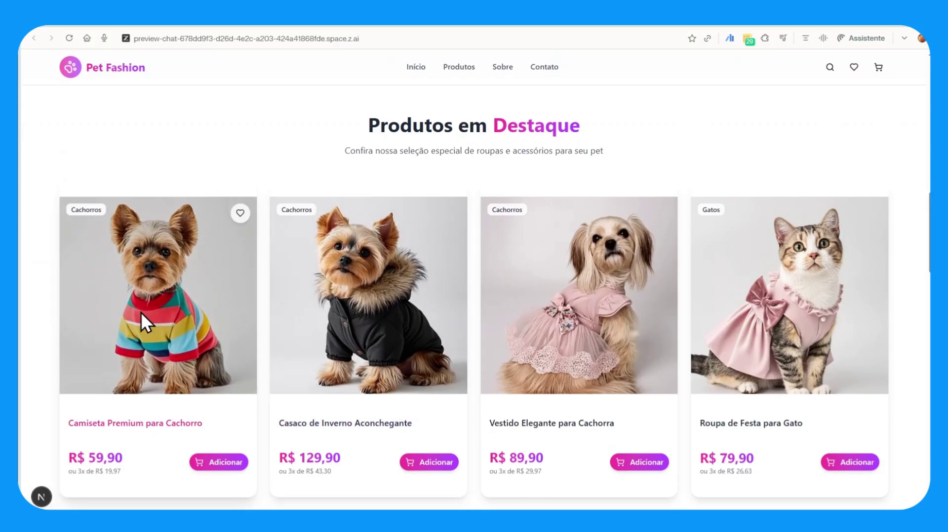
- Add the Coleira Personalizada Premium to the cart, then open the shopping cart to check it and close it
scroll(604, 309, "down", 5)
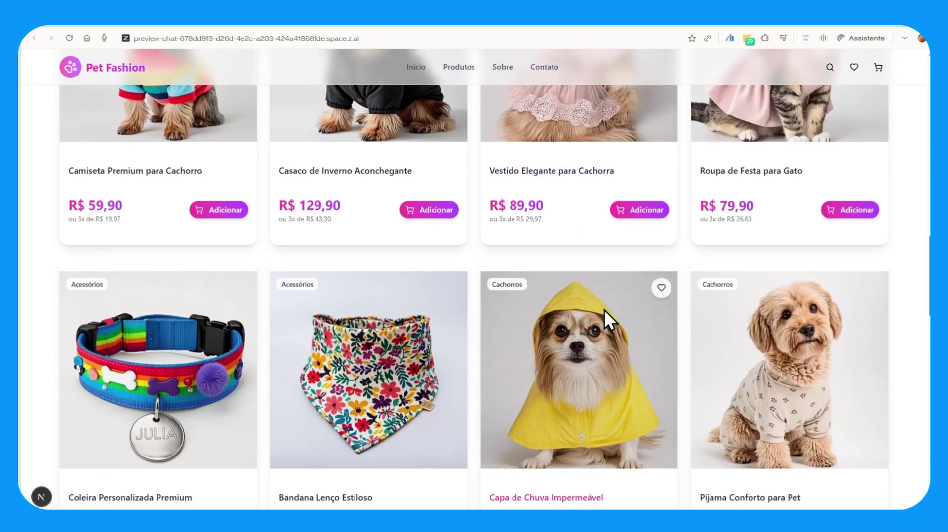
scroll(153, 320, "down", 2)
scroll(151, 319, "down", 2)
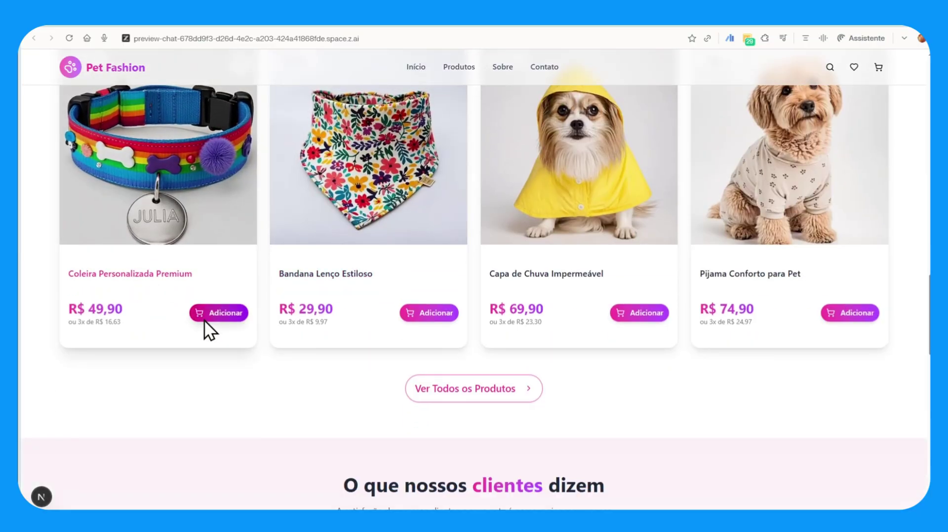
left_click(204, 320)
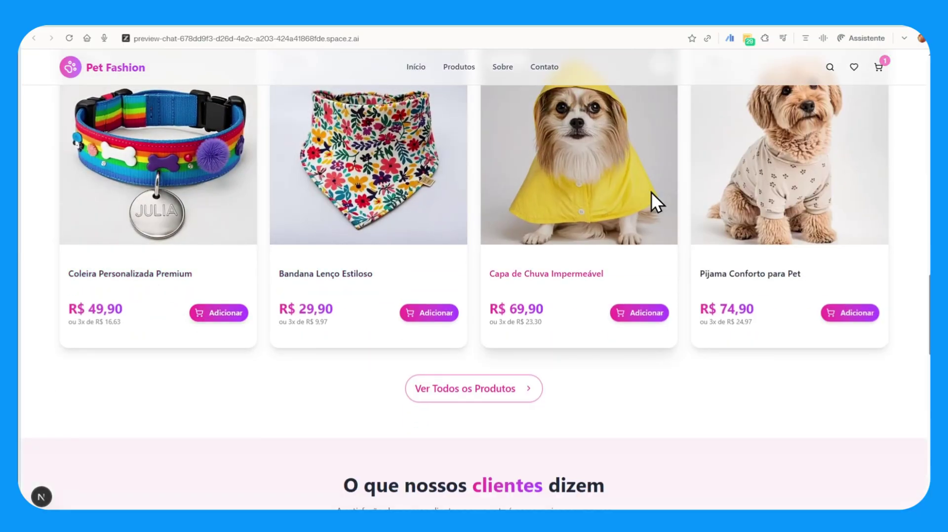
left_click(882, 64)
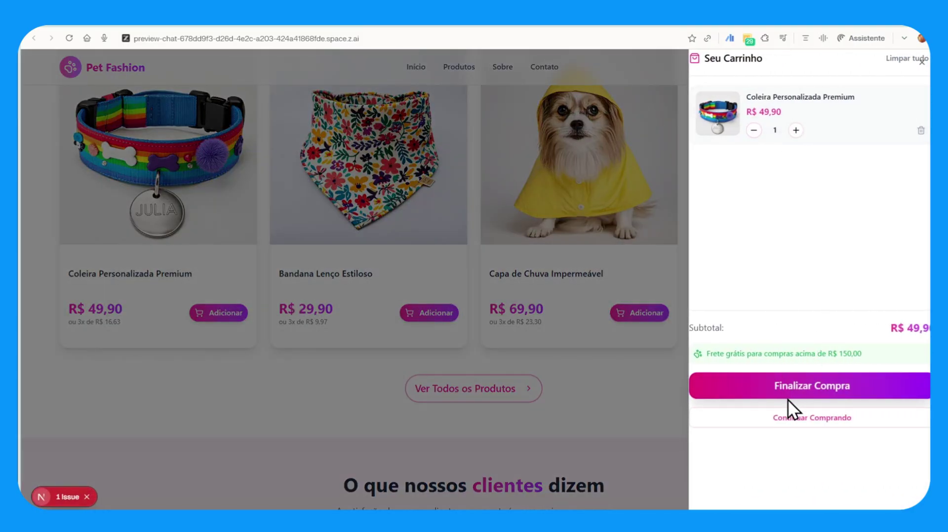
left_click(923, 64)
scroll(818, 191, "up", 5)
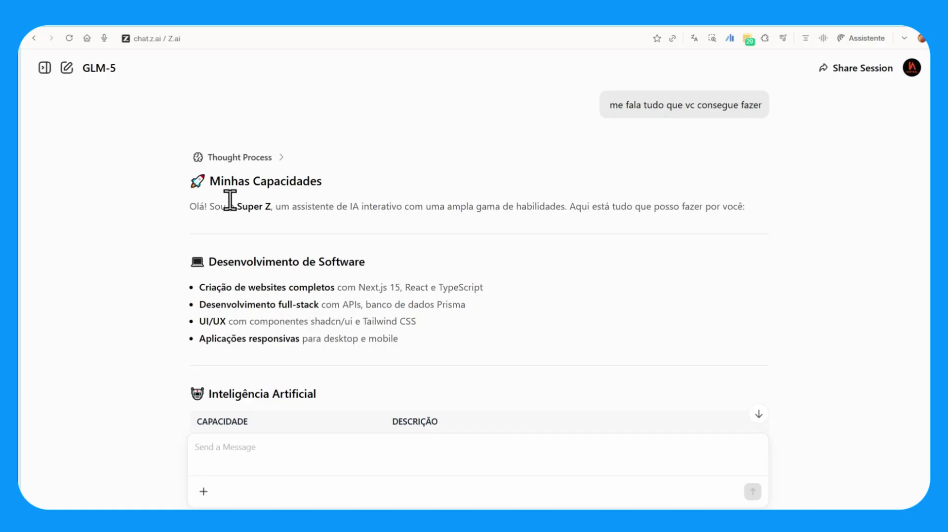
- Read Super Z's answer about its capabilities, covering software development, the artificial intelligence table, and documents and files
left_click_drag(237, 206, 271, 206)
scroll(322, 229, "down", 2)
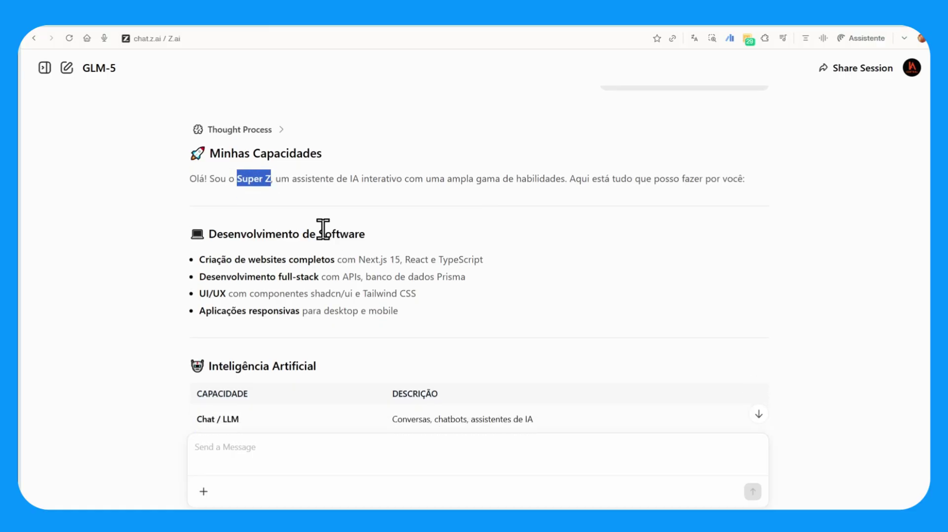
scroll(322, 230, "down", 1)
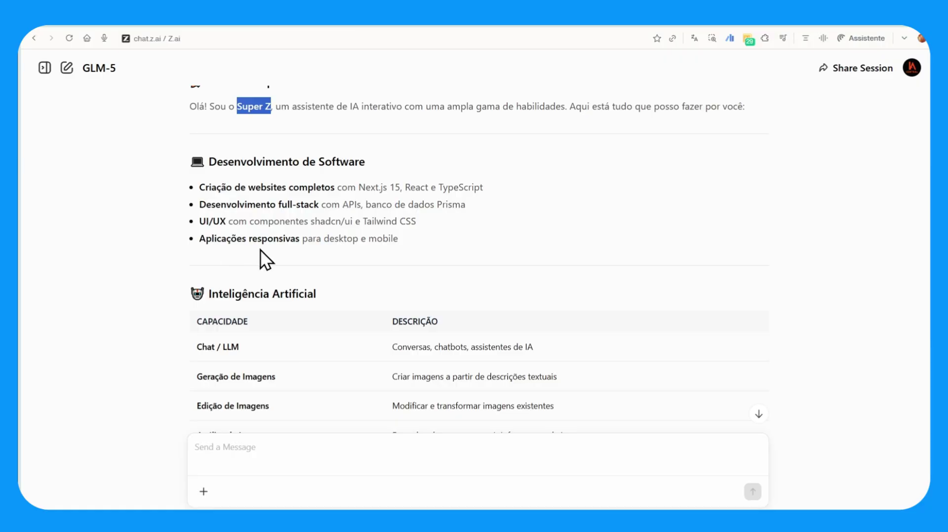
scroll(297, 254, "down", 5)
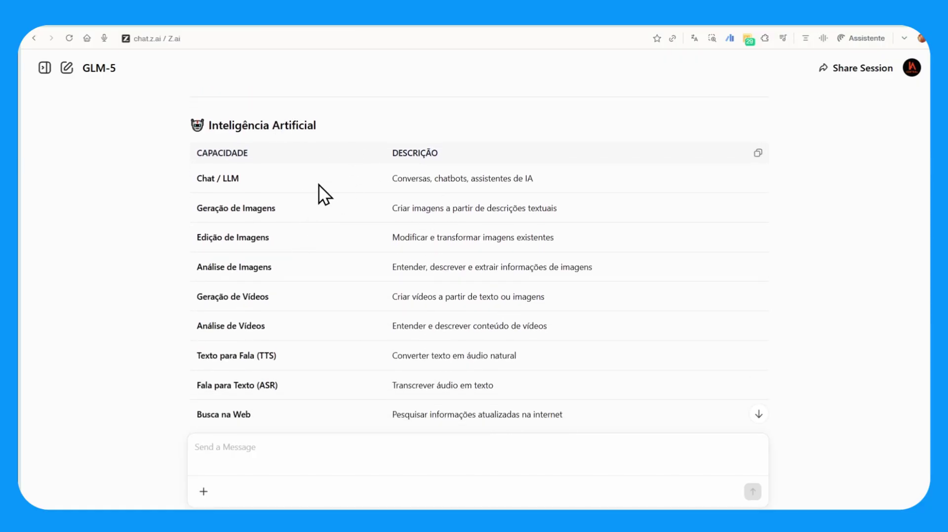
scroll(398, 194, "down", 2)
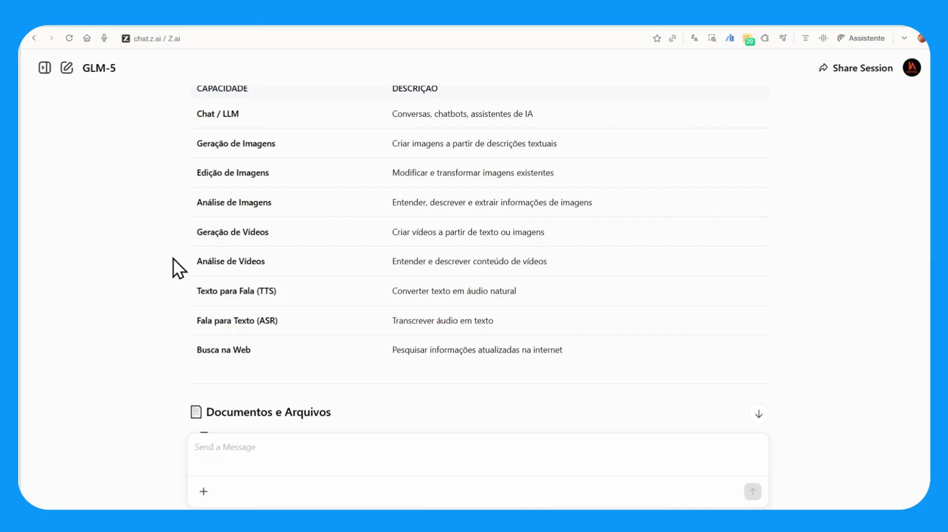
scroll(173, 259, "down", 3)
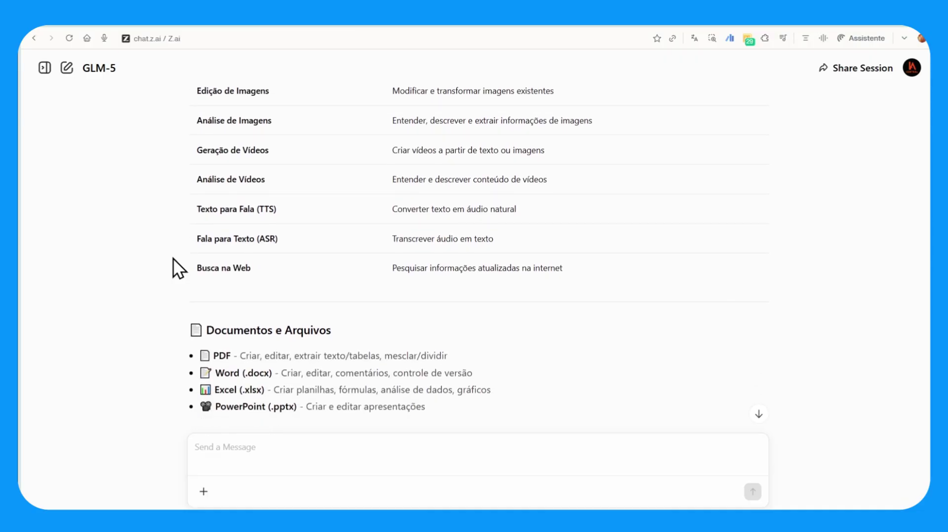
scroll(172, 258, "down", 2)
scroll(179, 268, "down", 3)
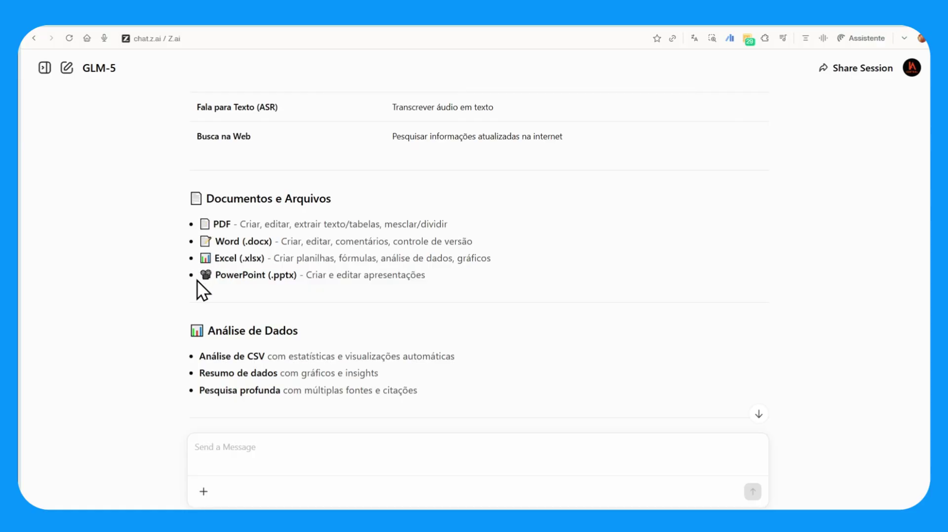
- Read the capability answer's data analysis, multimedia and special skills sections, highlighting the podcast and finance entries
scroll(197, 282, "down", 4)
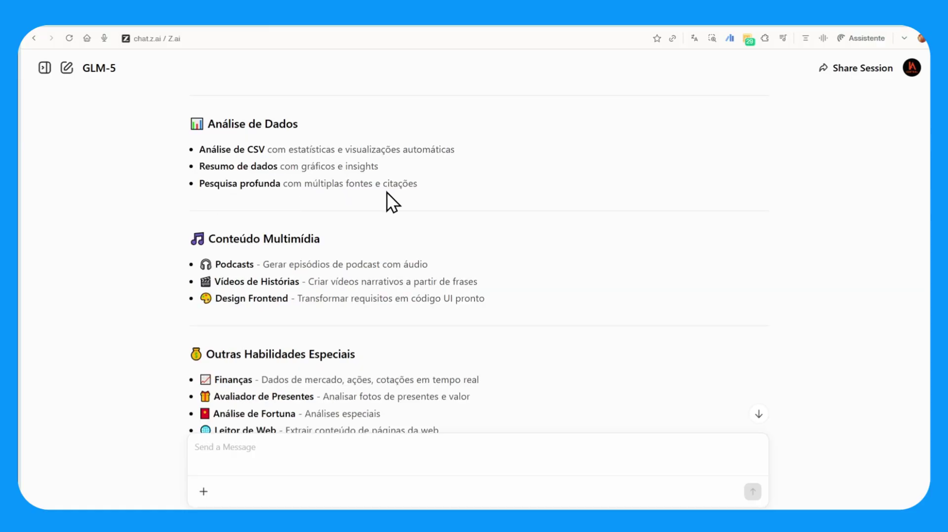
scroll(301, 183, "down", 1)
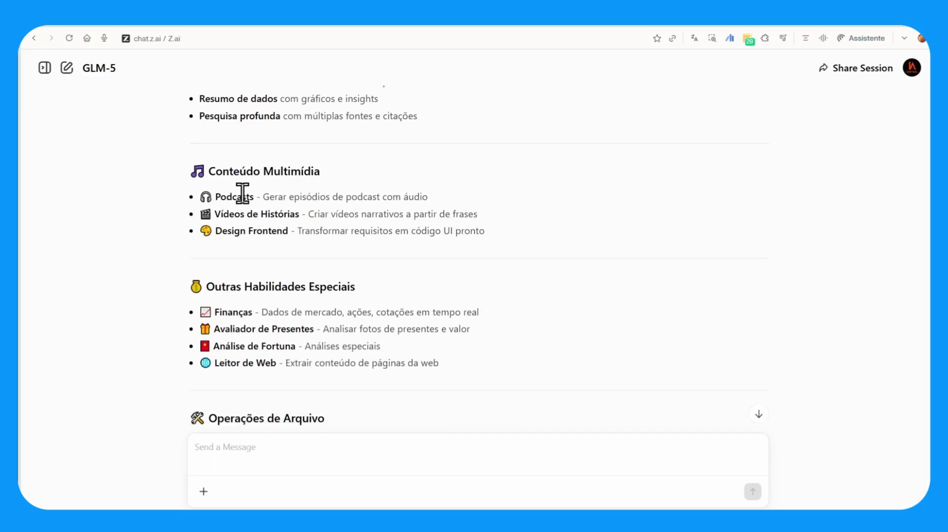
left_click_drag(269, 196, 443, 184)
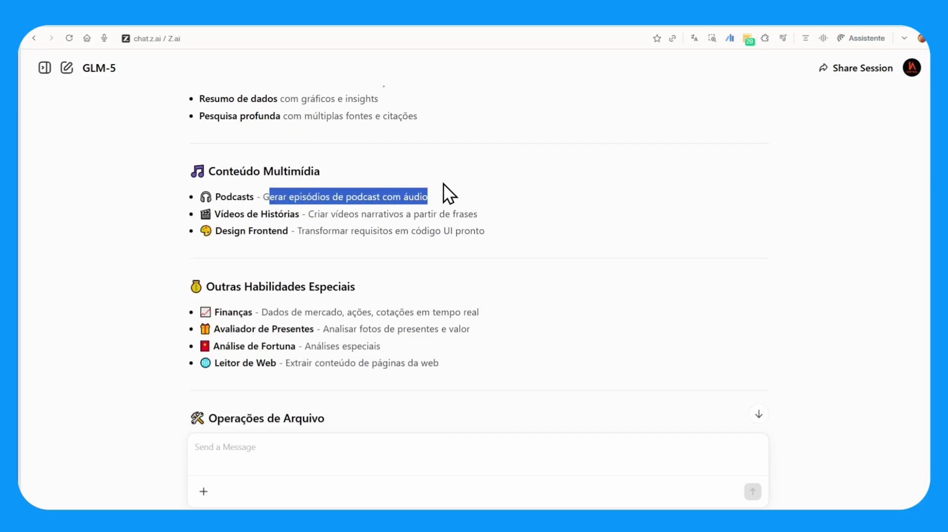
left_click(442, 183)
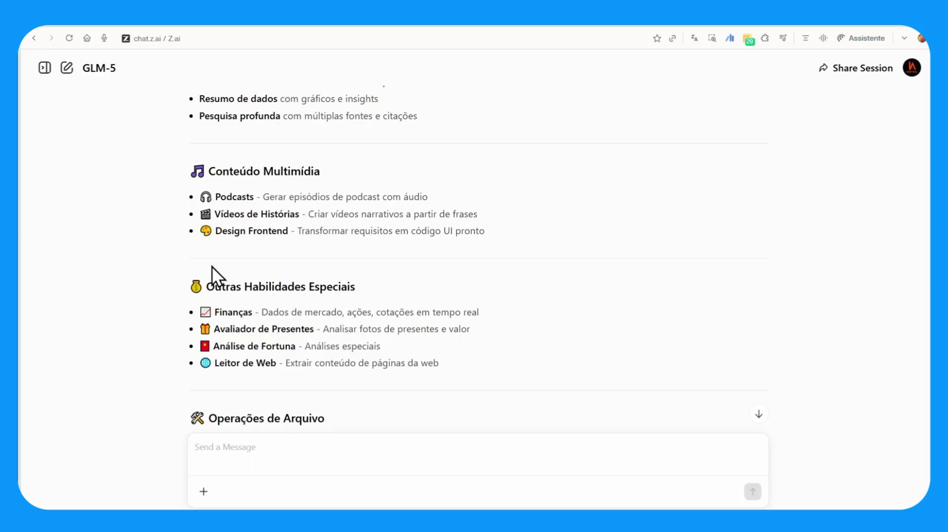
scroll(213, 274, "down", 1)
scroll(211, 227, "down", 1)
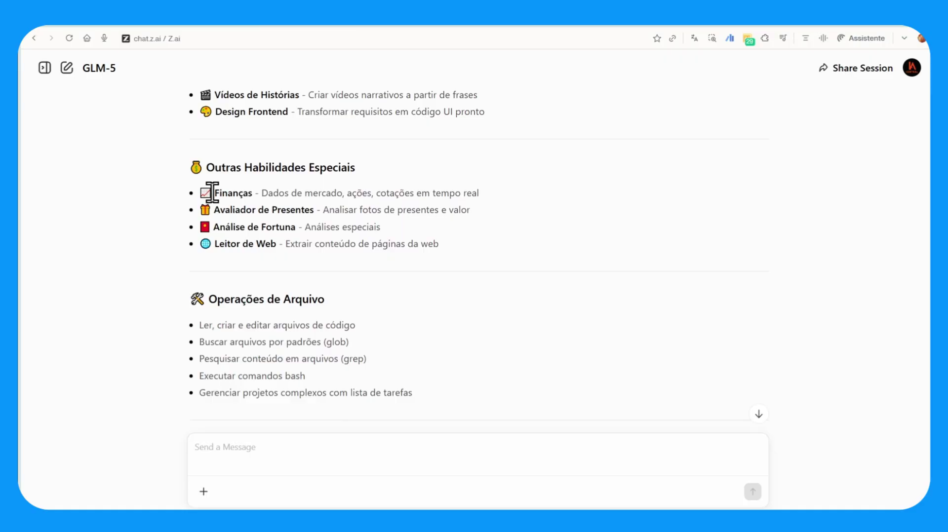
left_click_drag(213, 193, 301, 197)
left_click(348, 184)
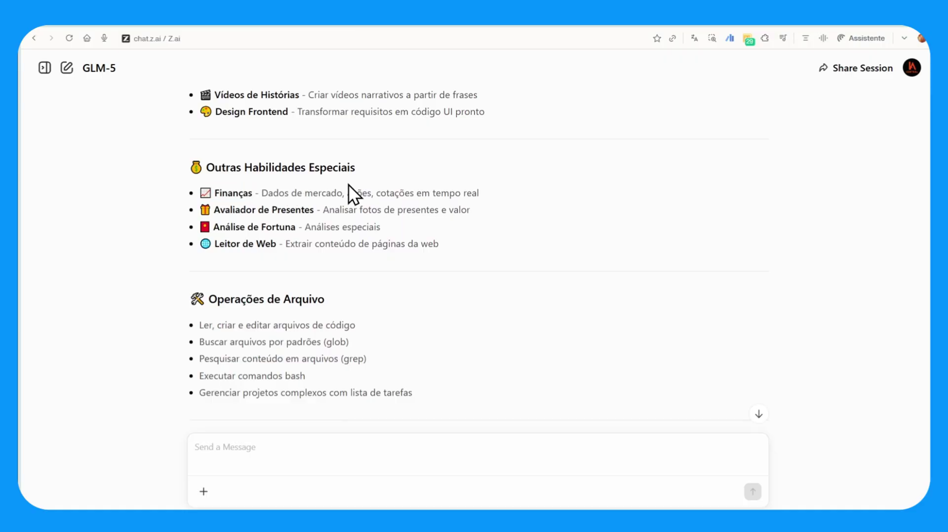